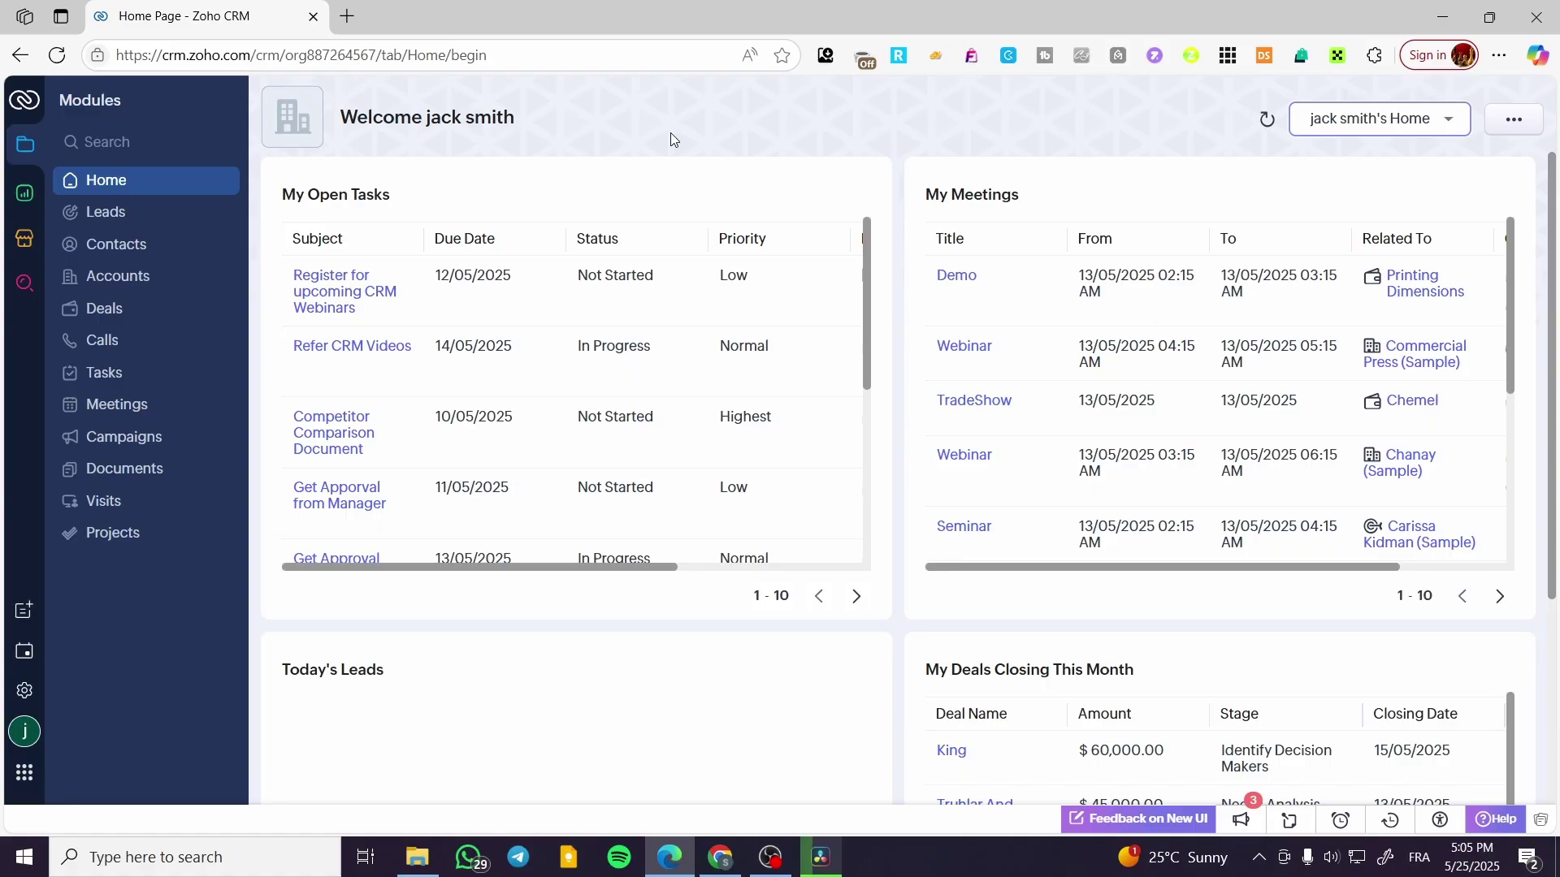
Start a new custom home page, review the modules offered for its custom view, and cancel it.
click(1444, 122)
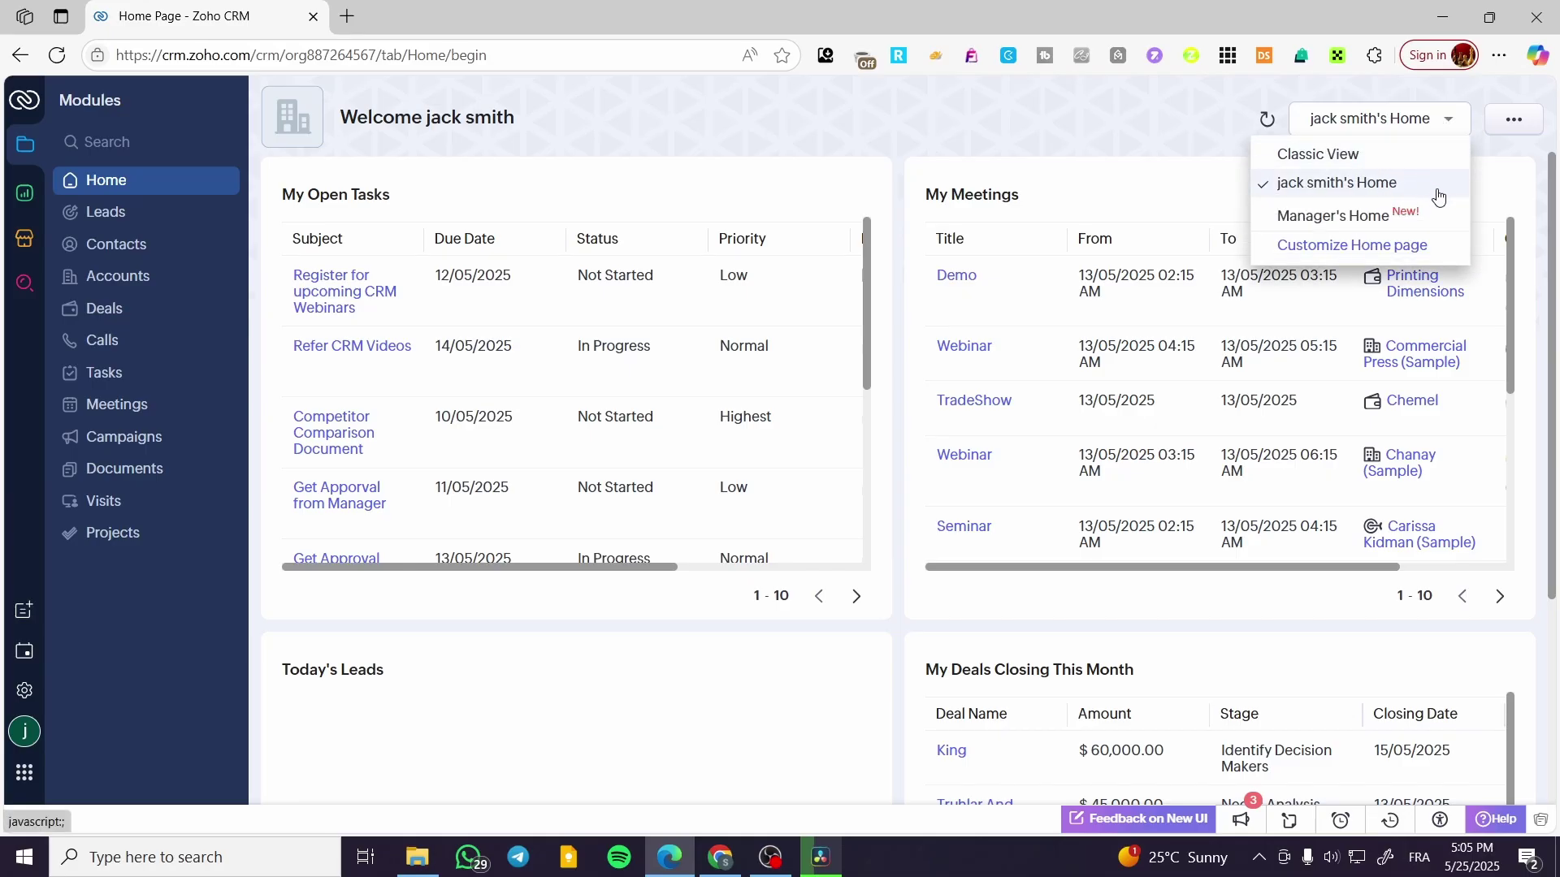
click(1408, 244)
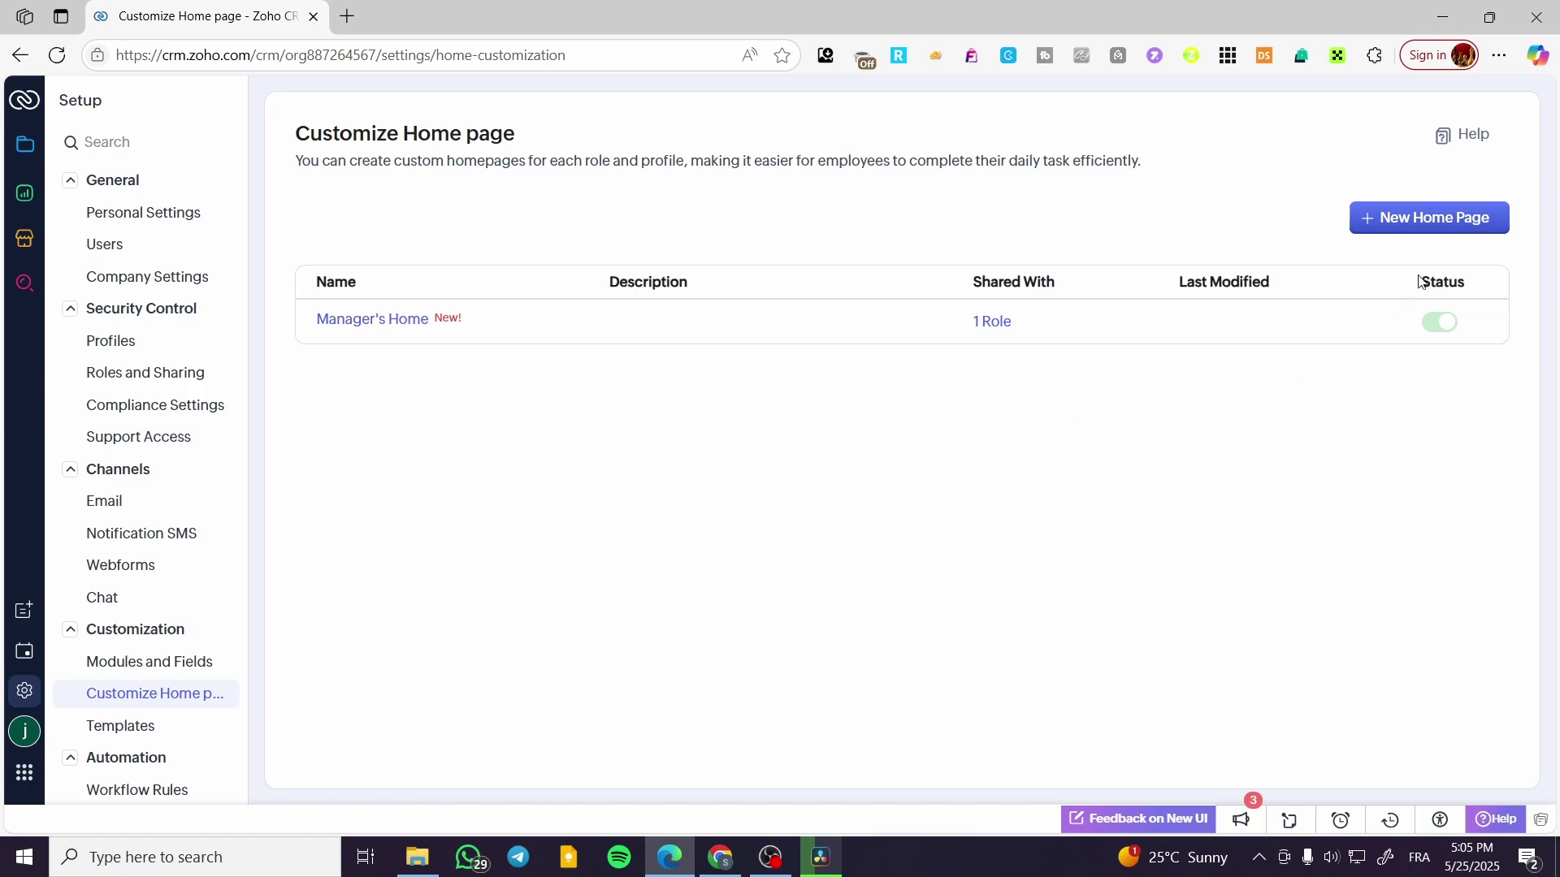
click(1427, 218)
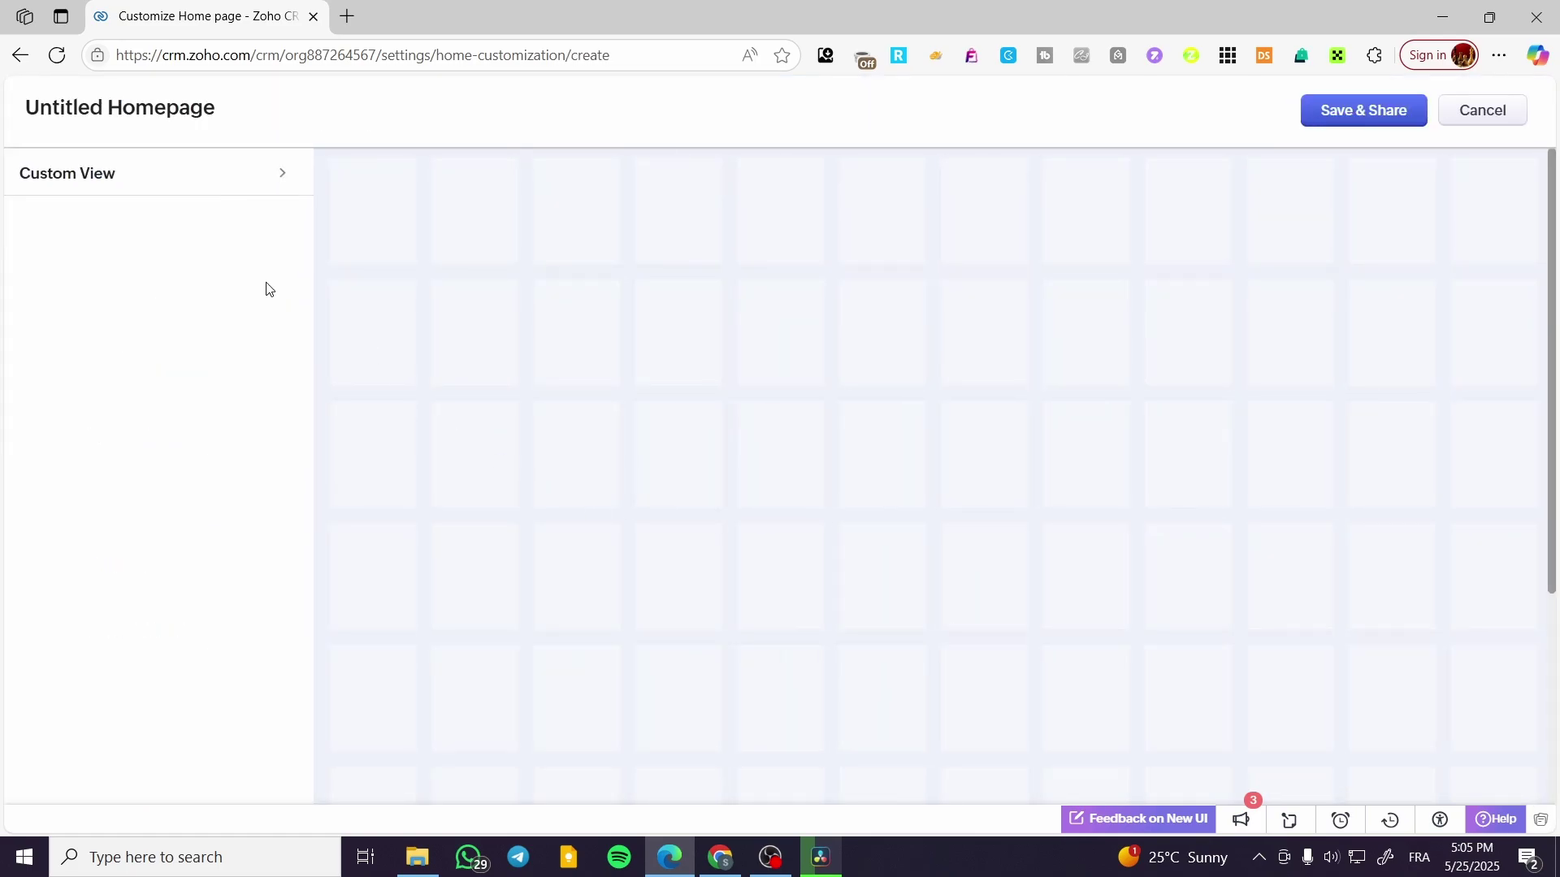
click(79, 179)
click(204, 218)
scroll(191, 303, down, 1)
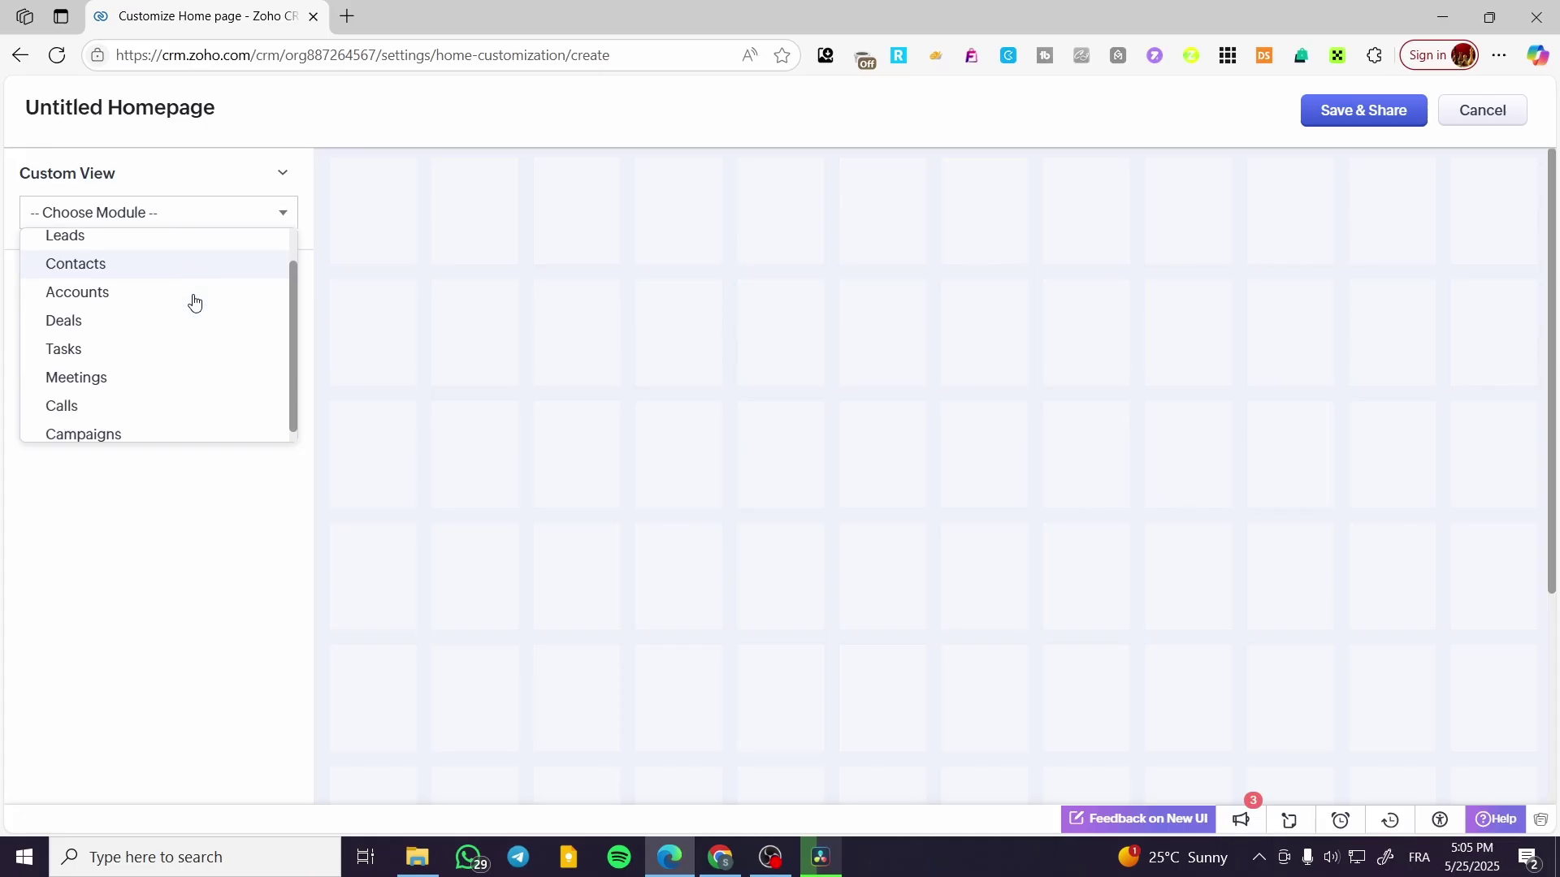
click(1482, 110)
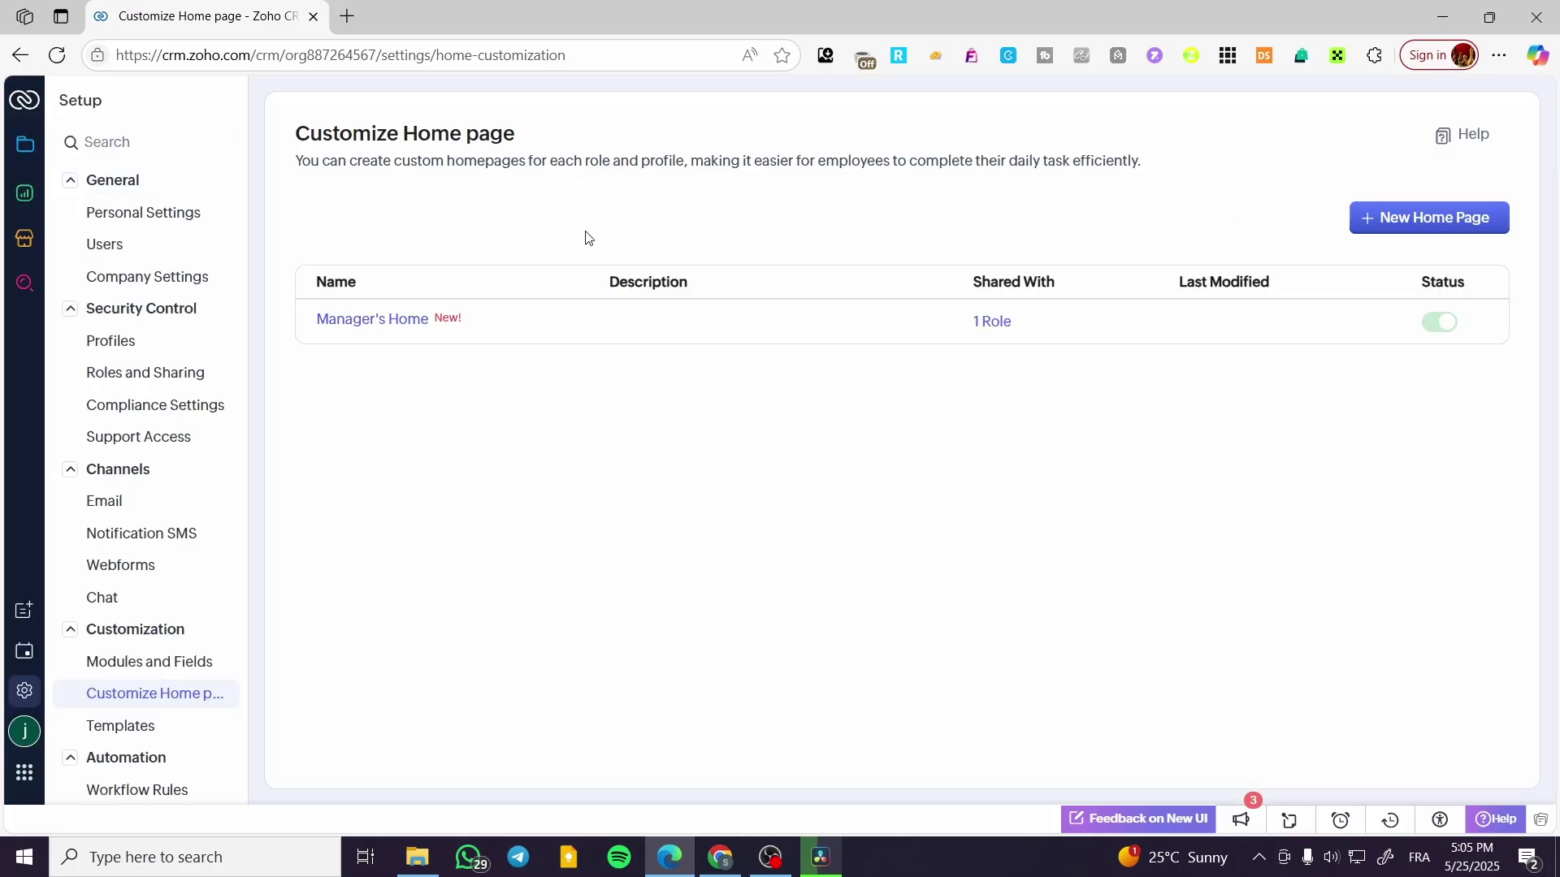
Return to the Home dashboard and look through its components and its additional page options.
click(22, 144)
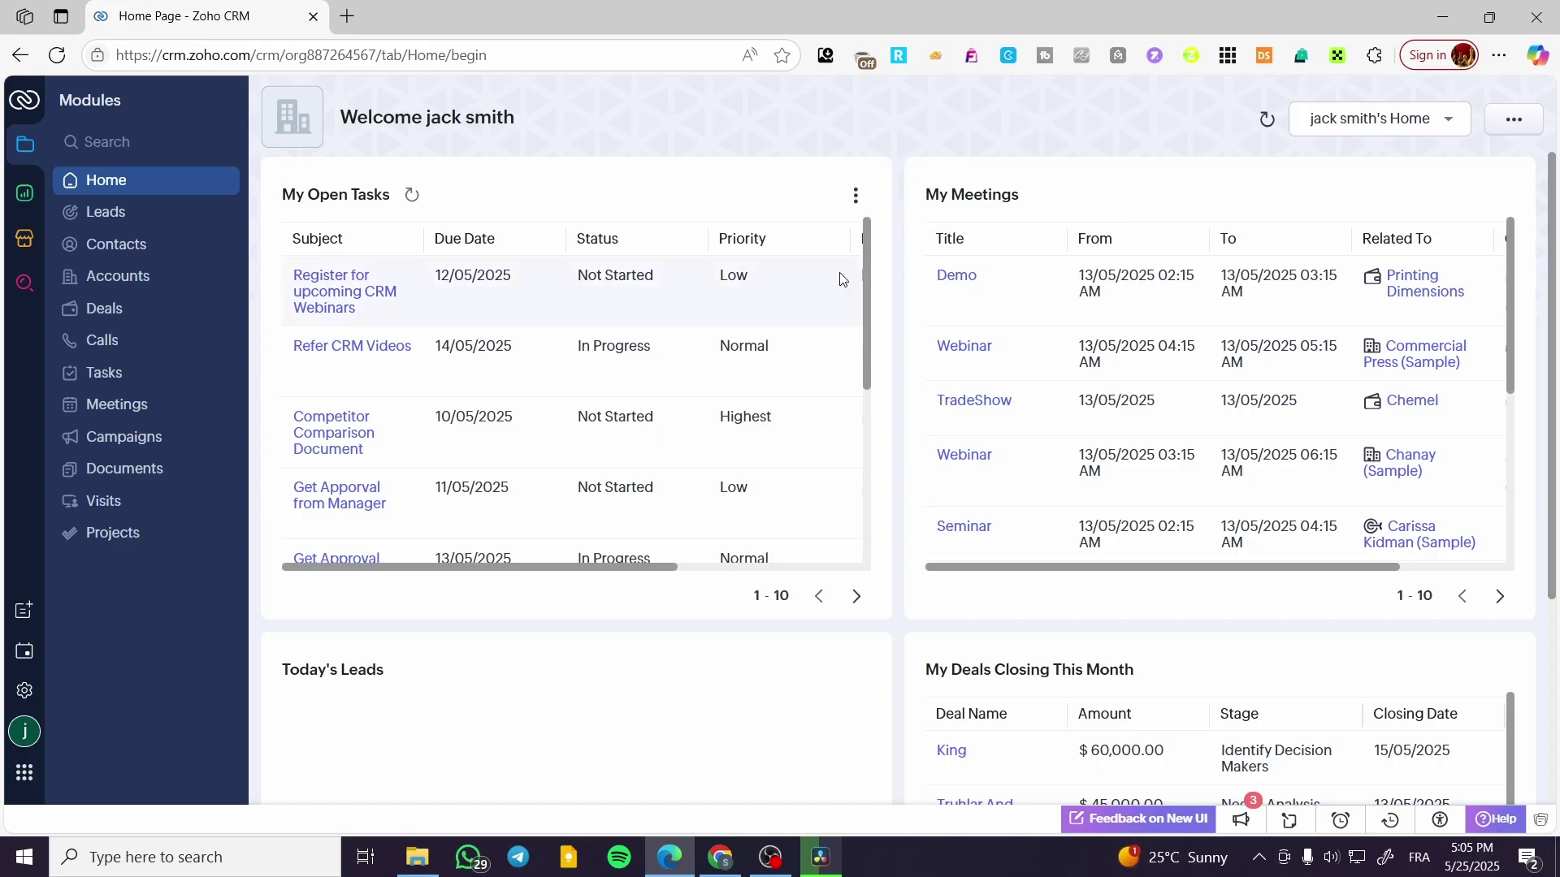
scroll(1333, 393, down, 8)
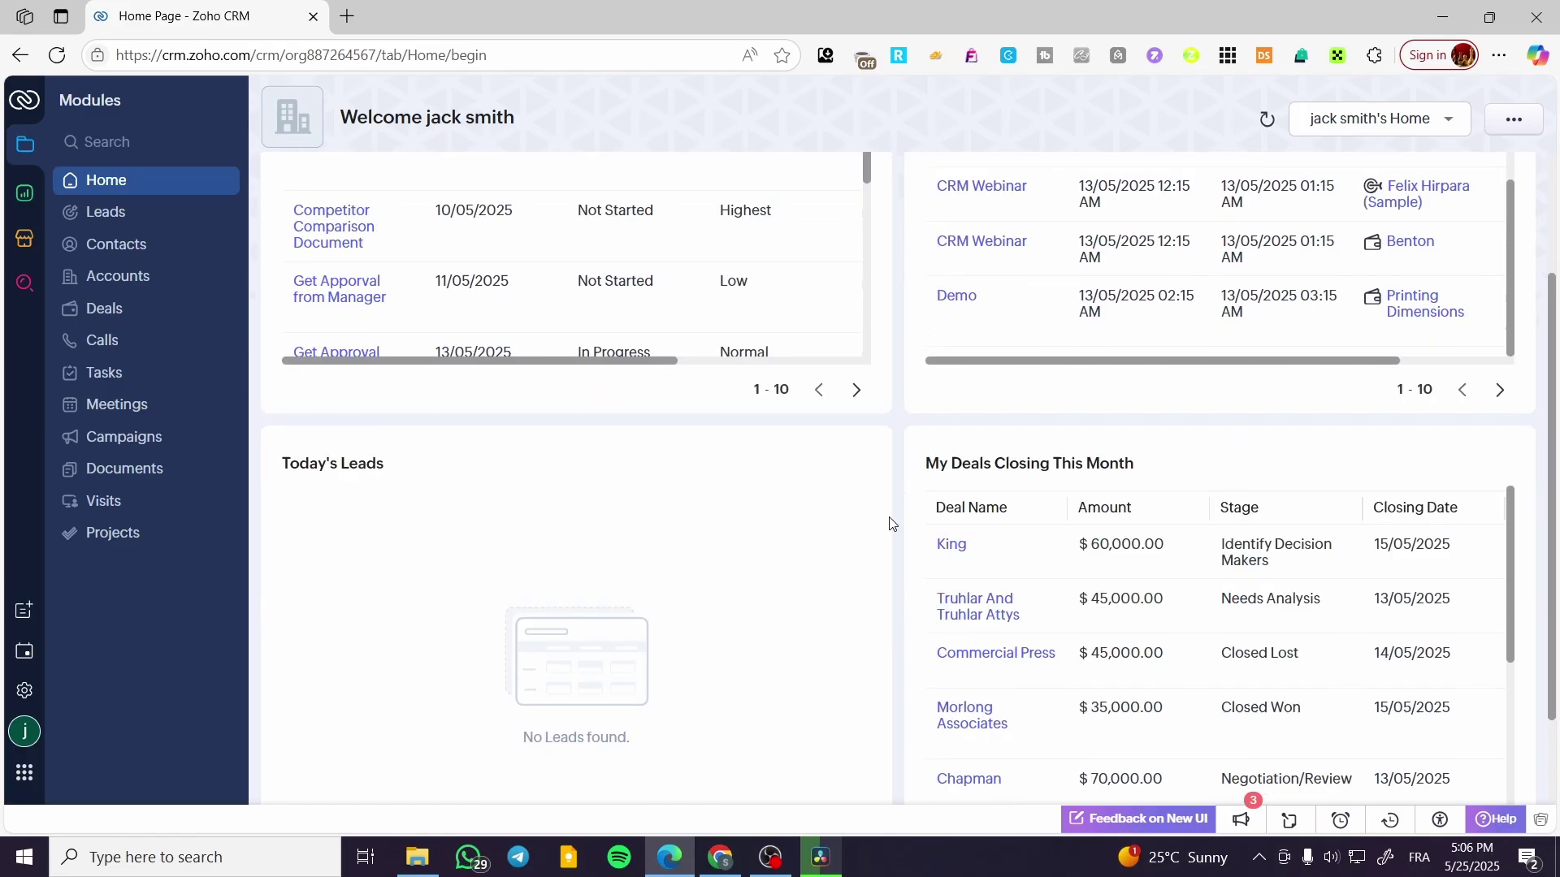
scroll(700, 609, up, 4)
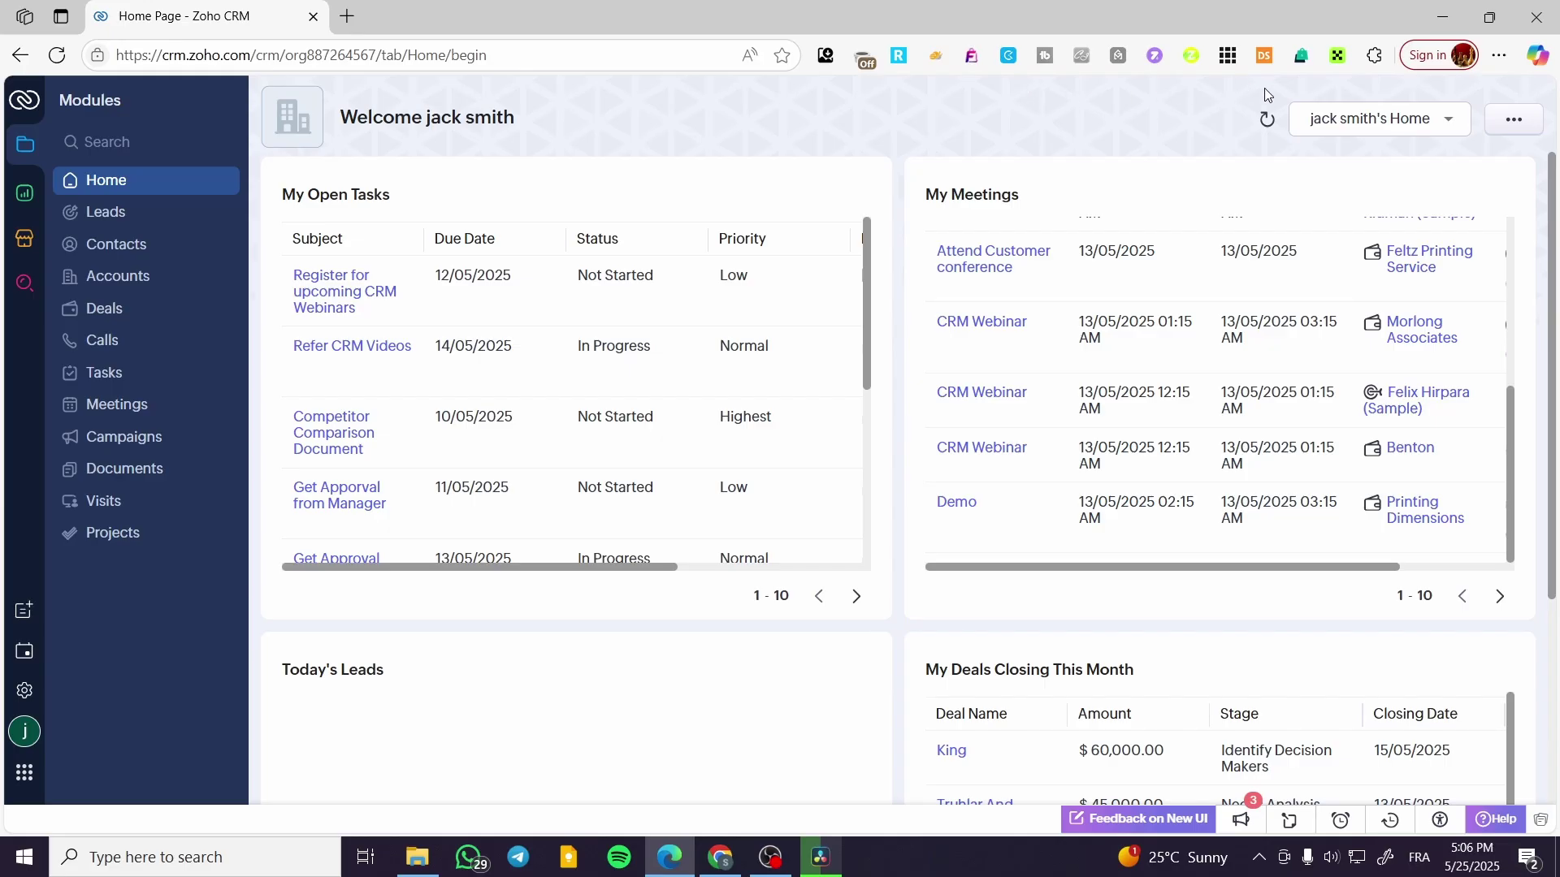
click(1527, 128)
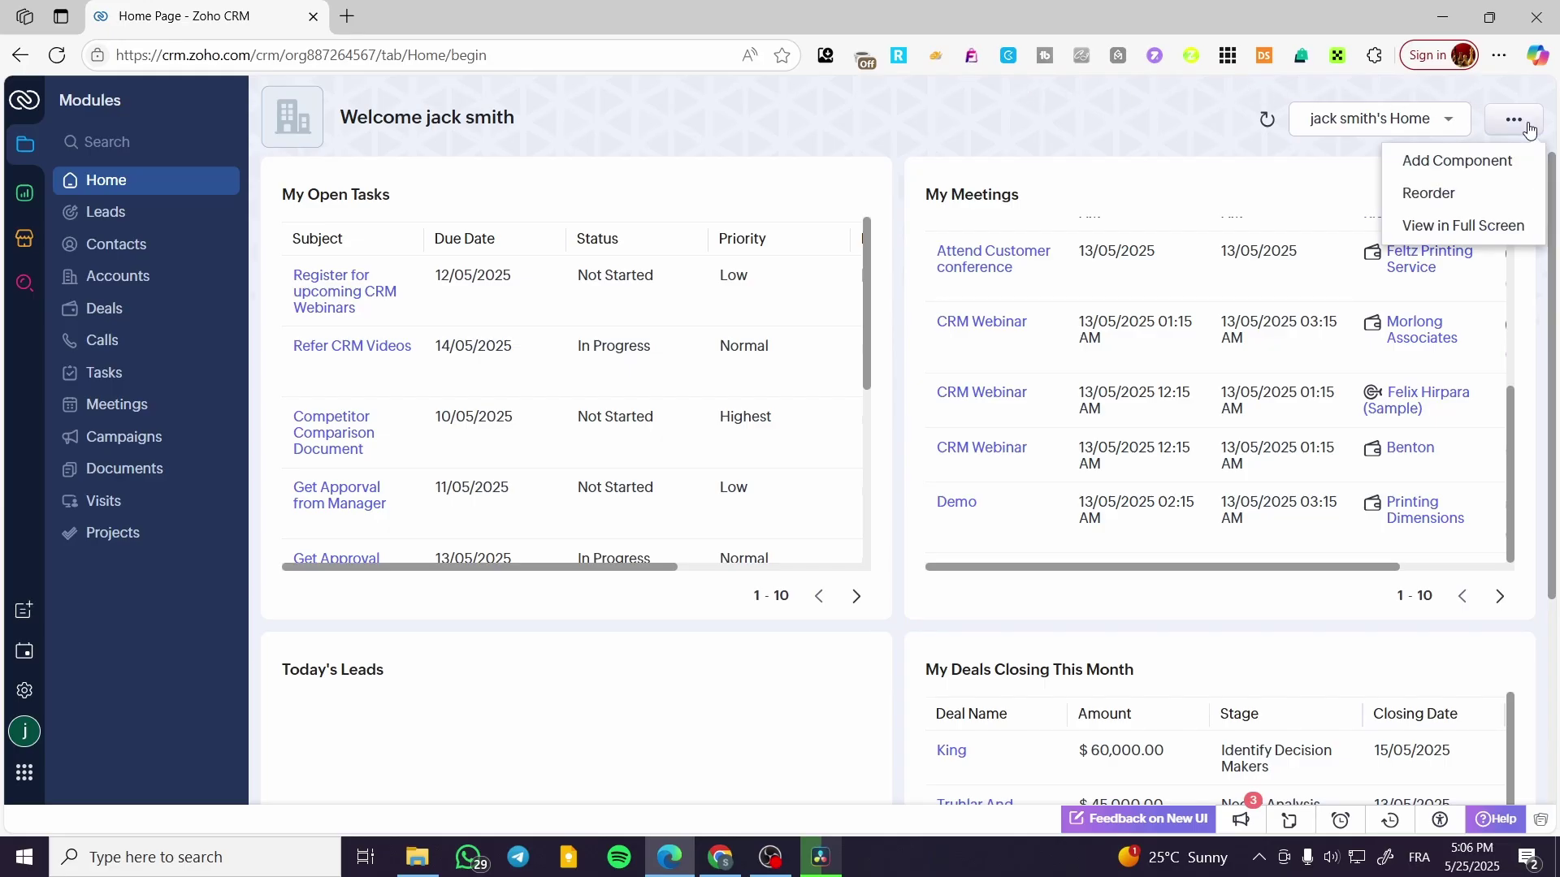
click(1121, 129)
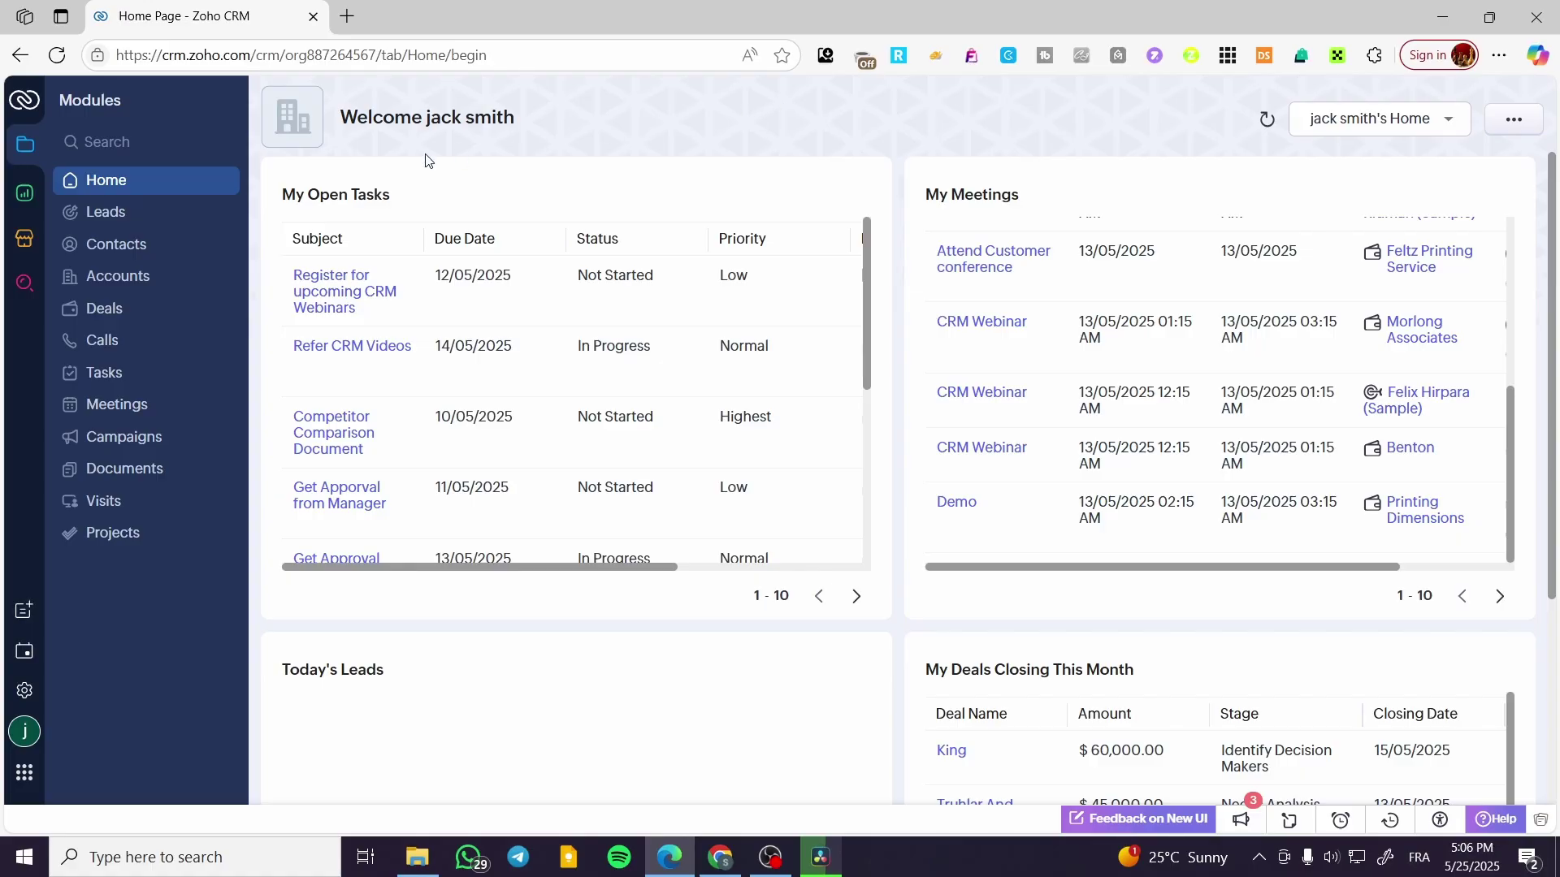
Review the Leads module and its import options, and view the records in the Contacts module.
click(140, 217)
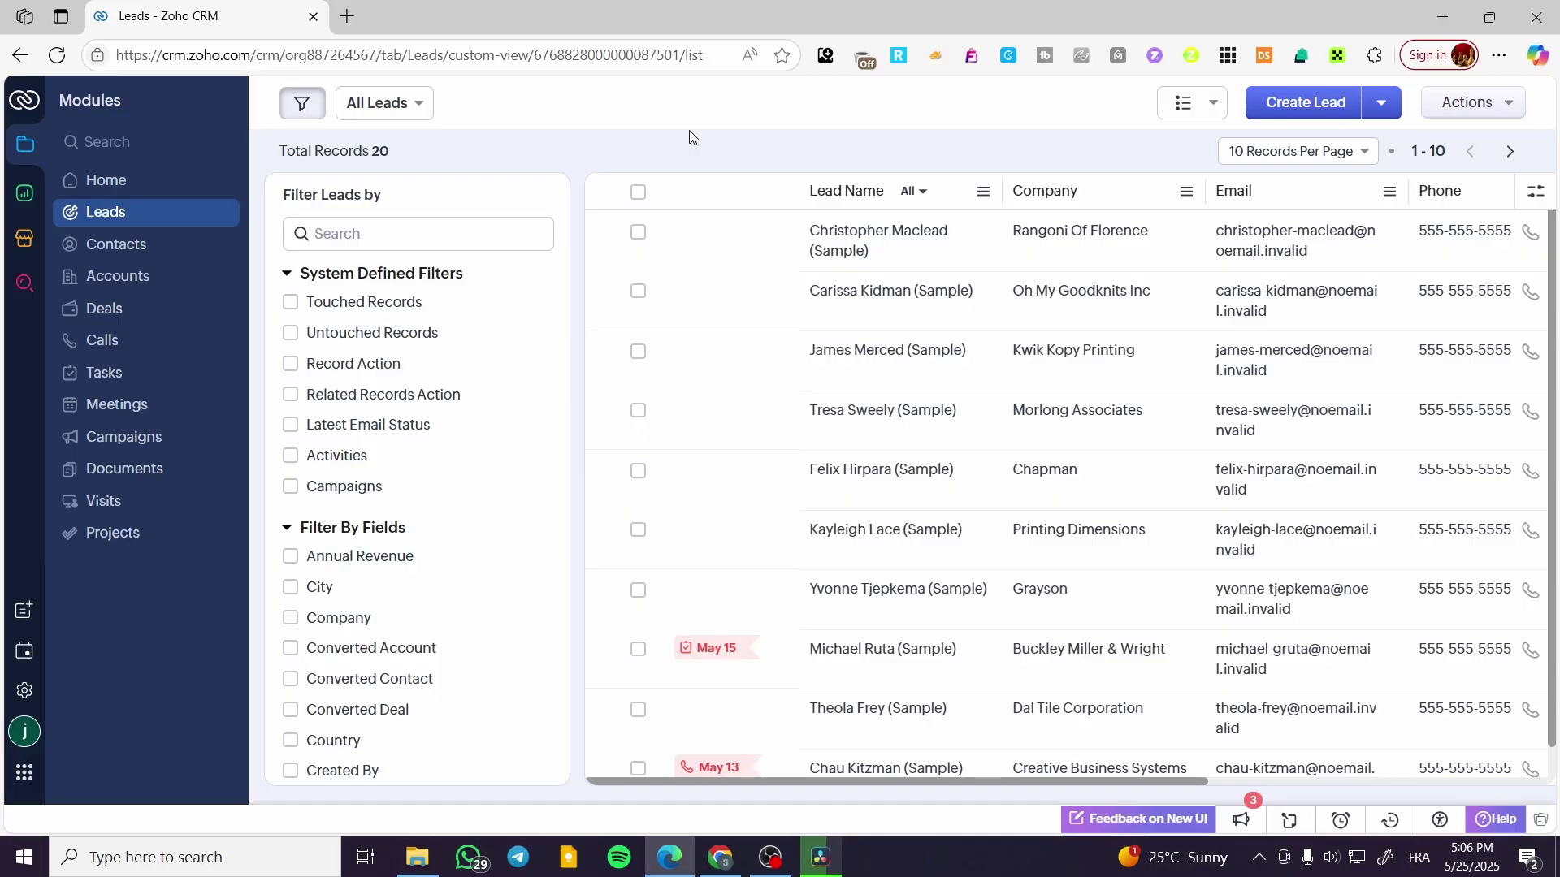
click(167, 248)
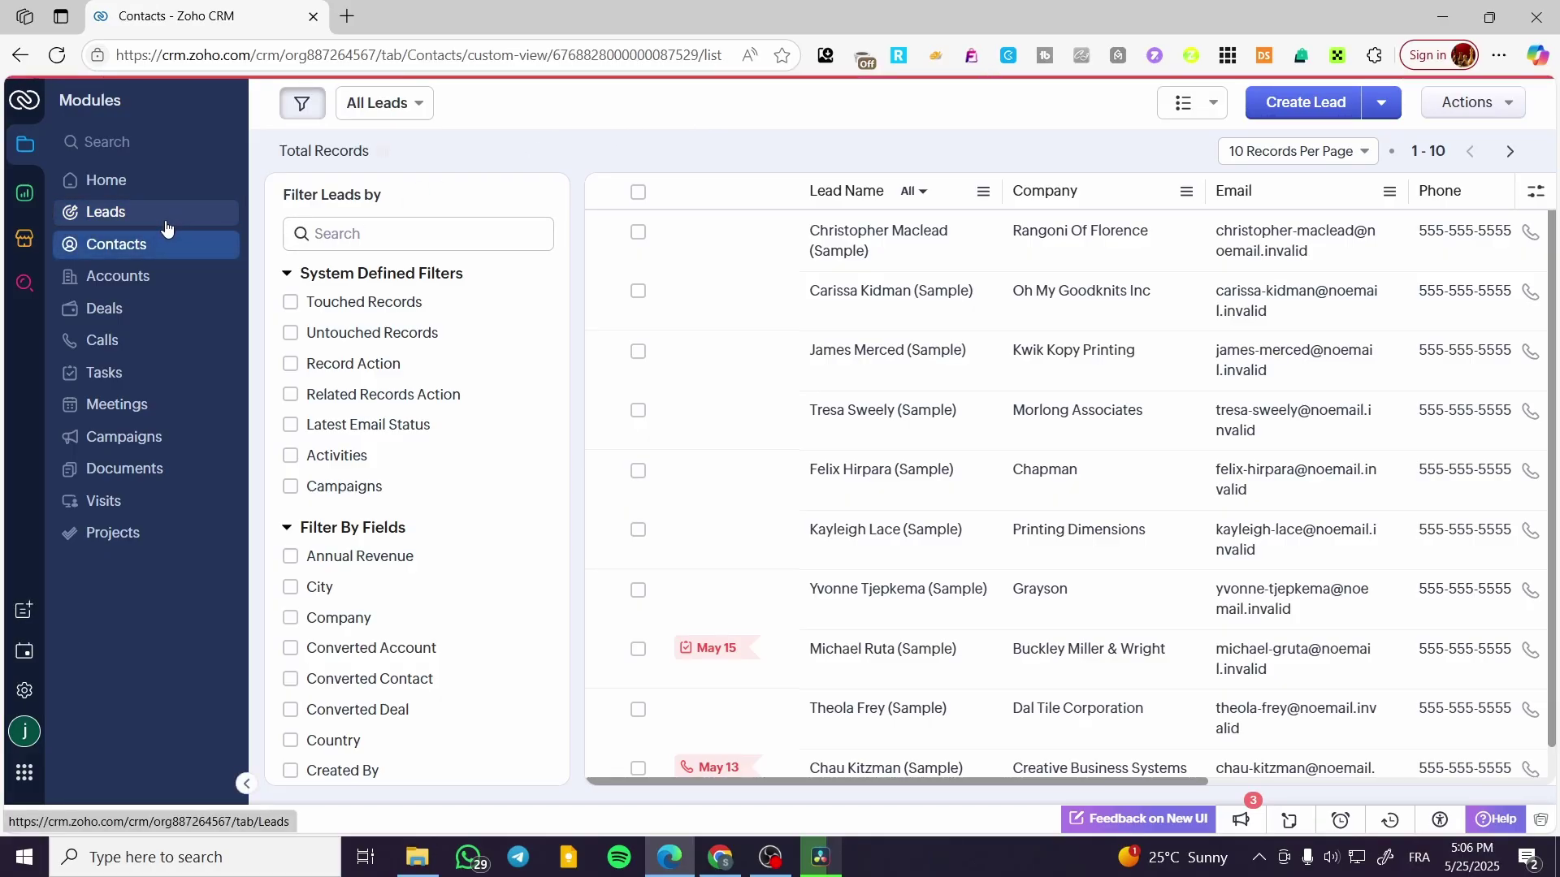
click(168, 221)
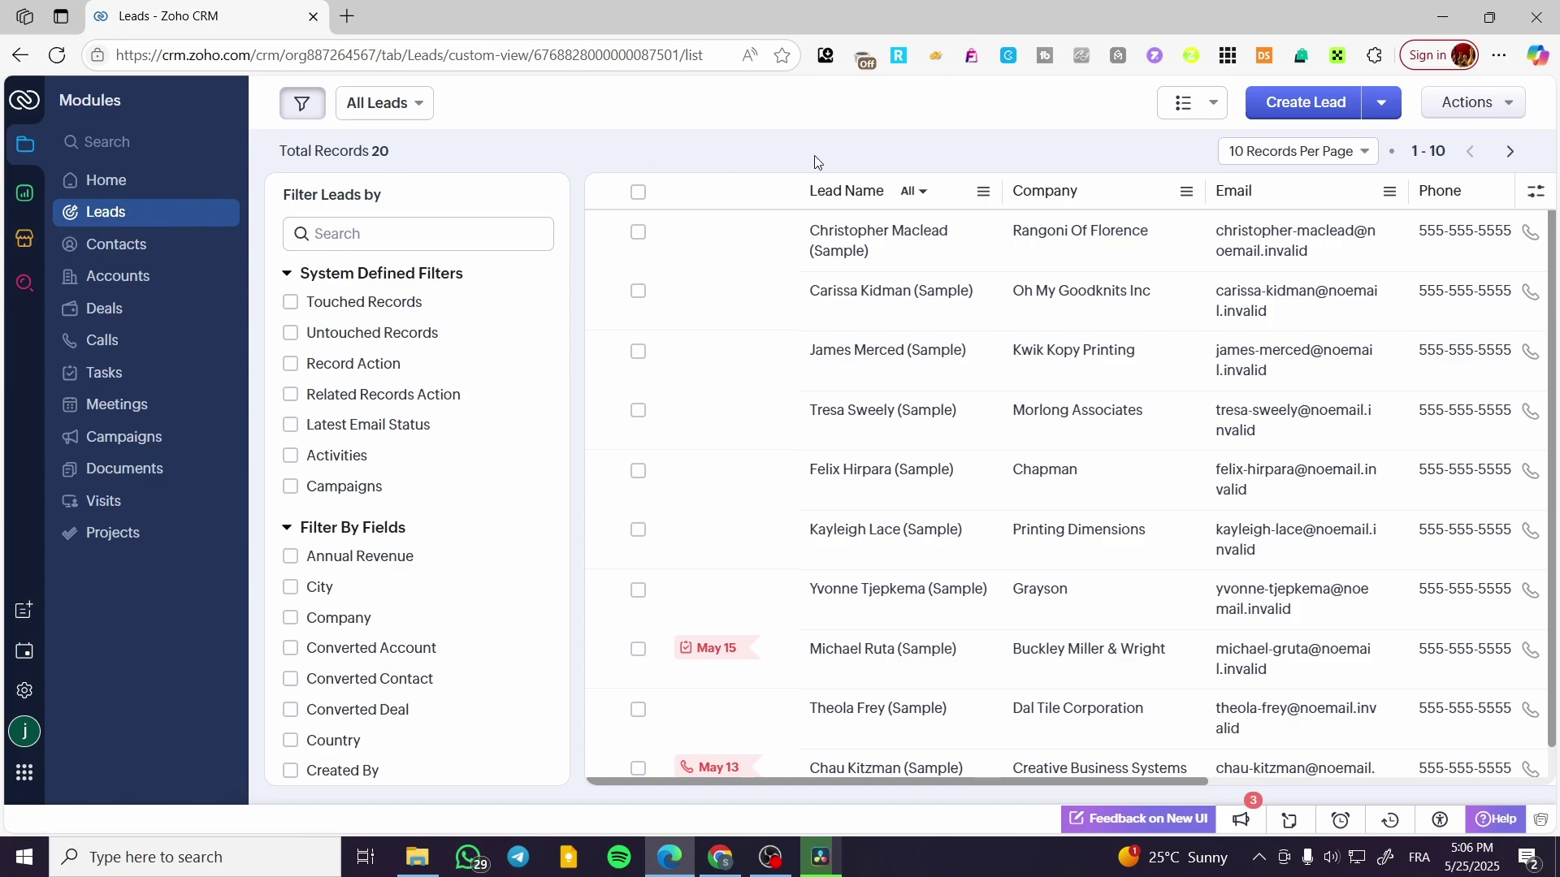
click(1390, 108)
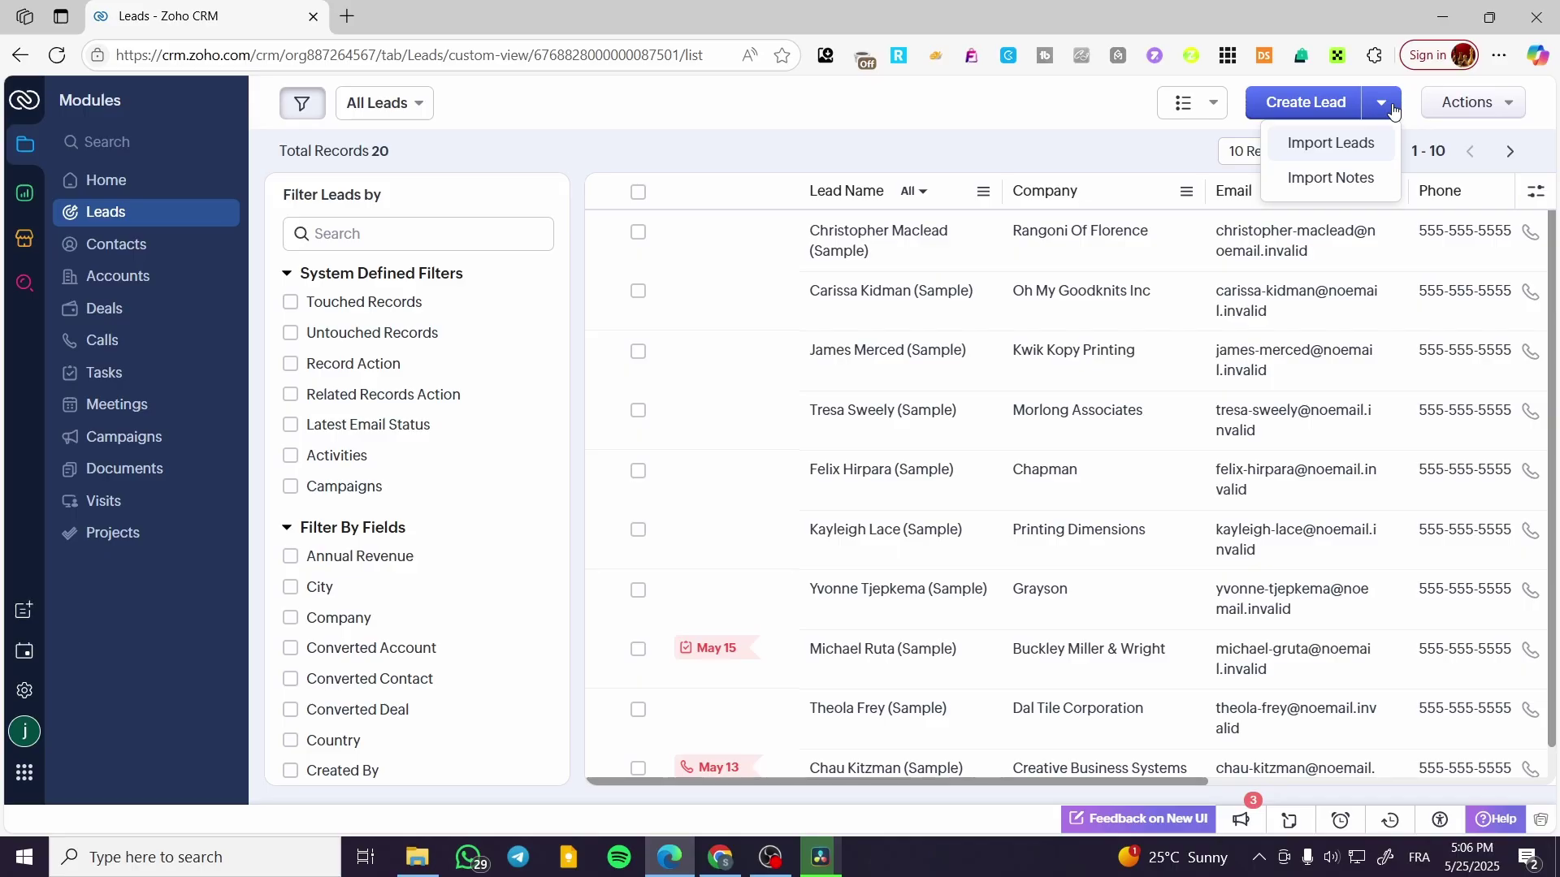
click(1015, 144)
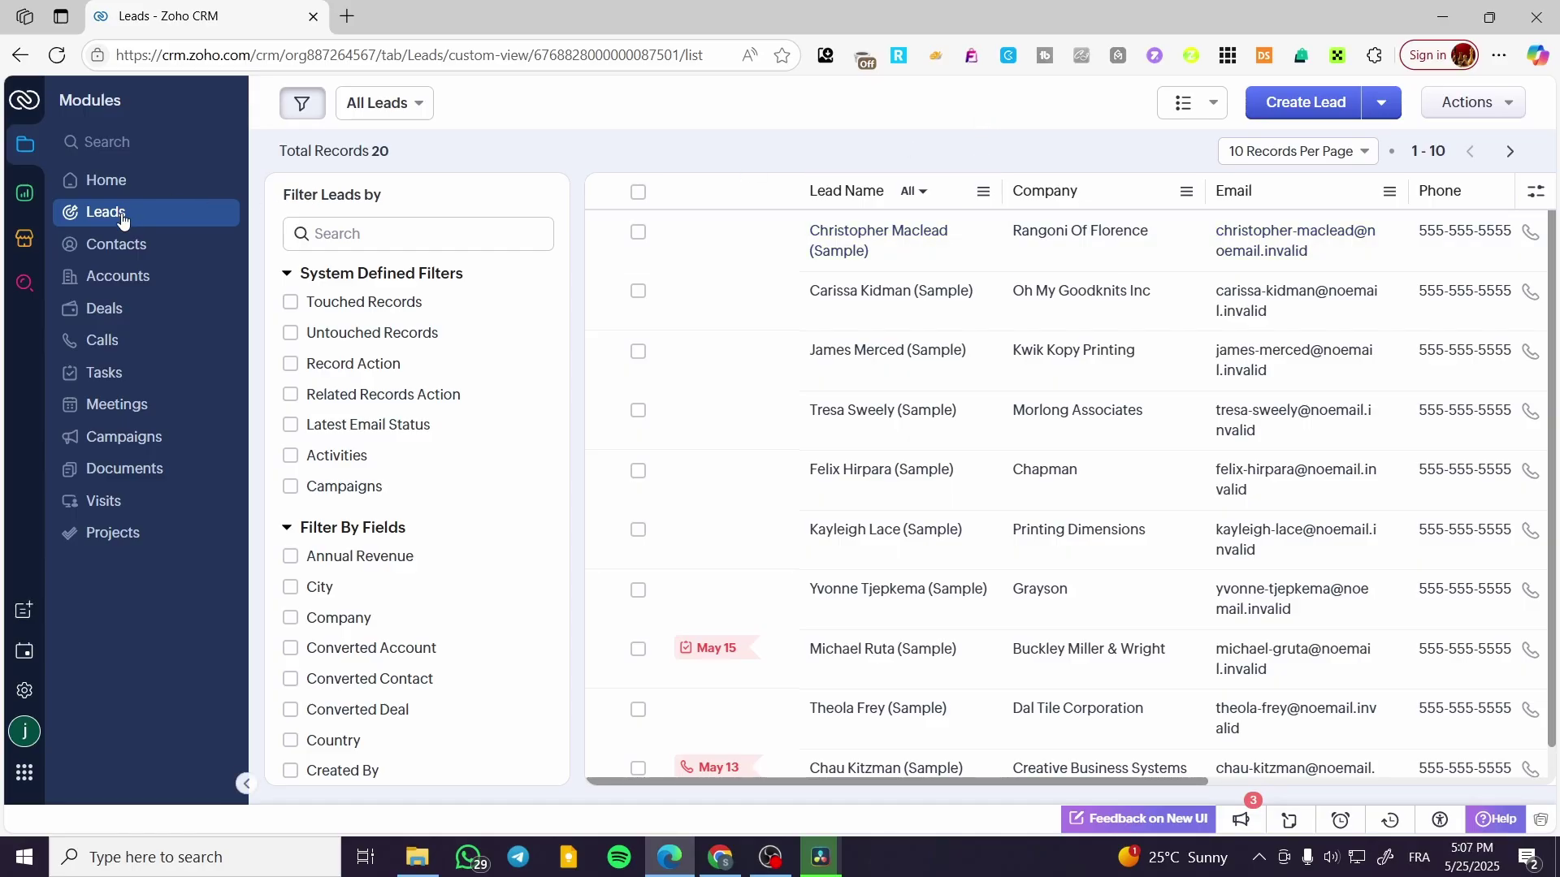
click(124, 254)
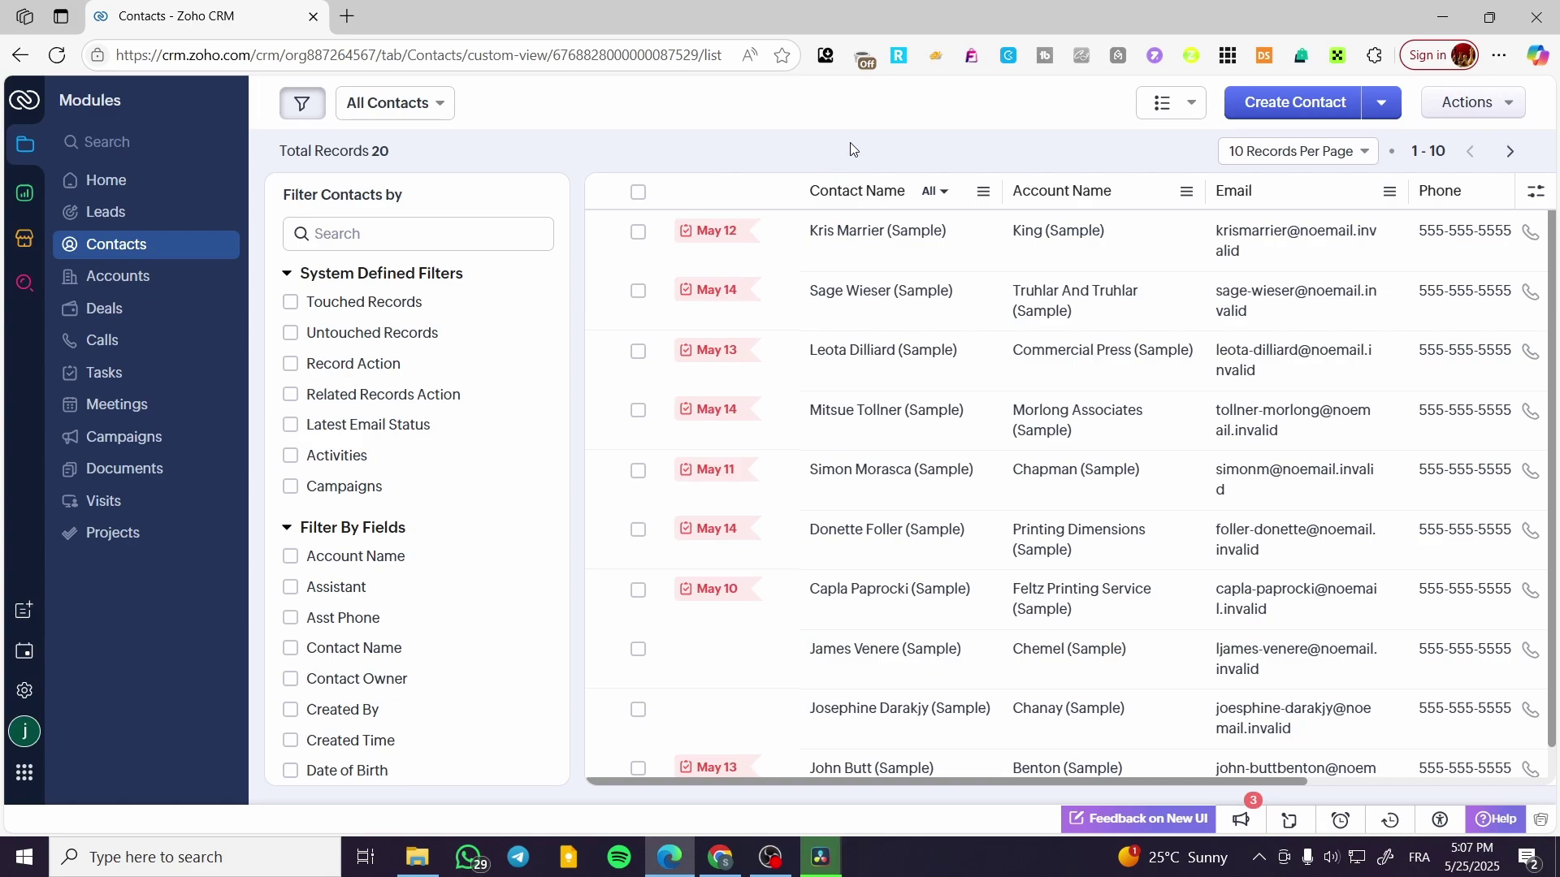
drag(1010, 772, 969, 796)
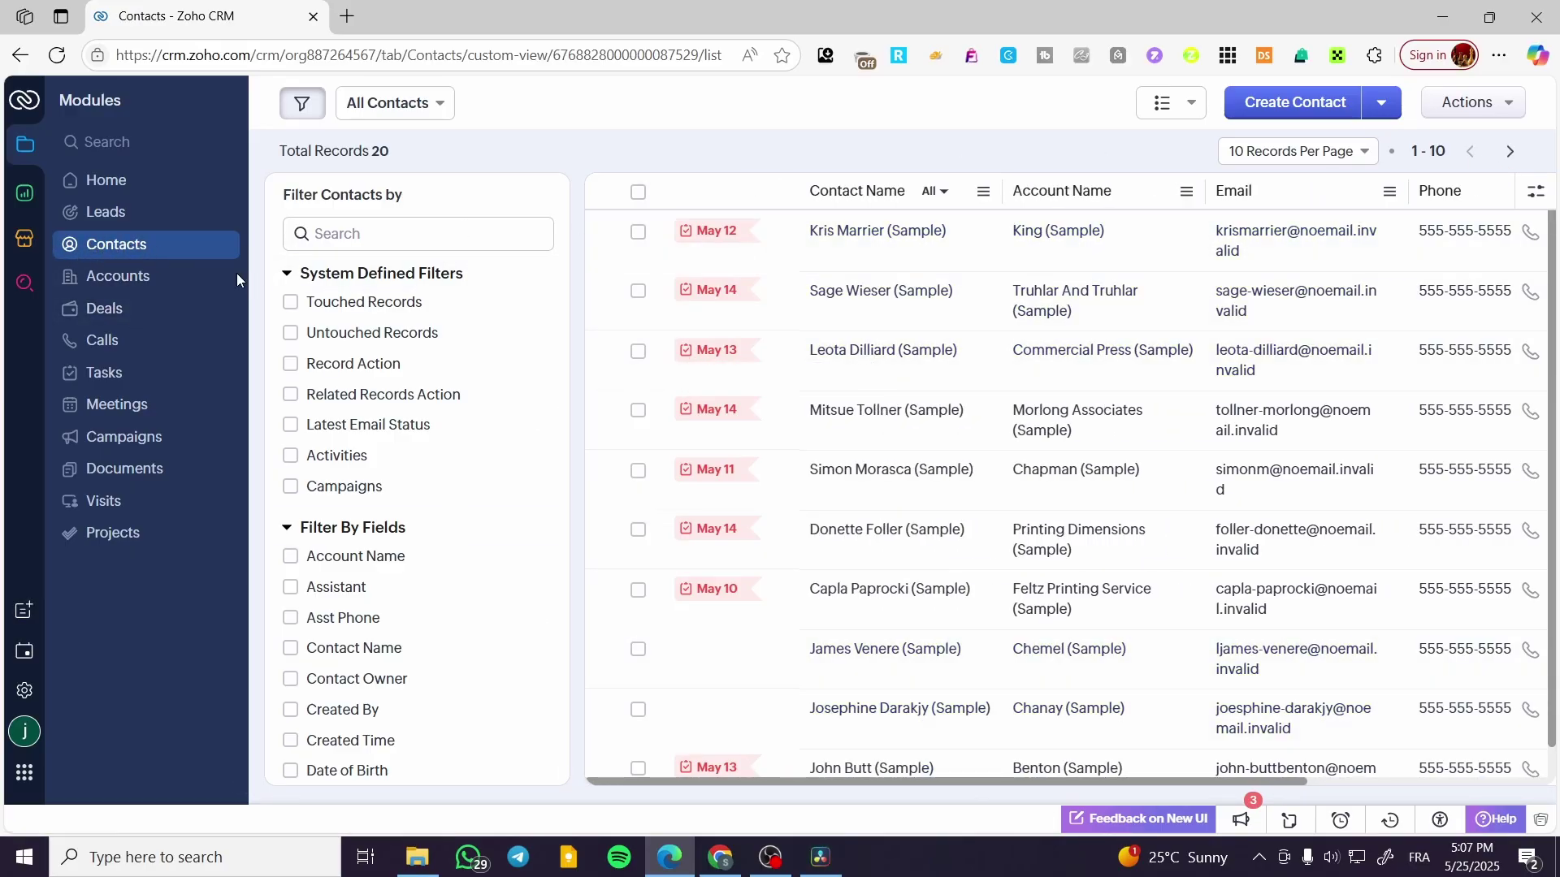
Open the Truhlar And Truhlar (Sample) account and examine its details, address information and related emails.
click(155, 277)
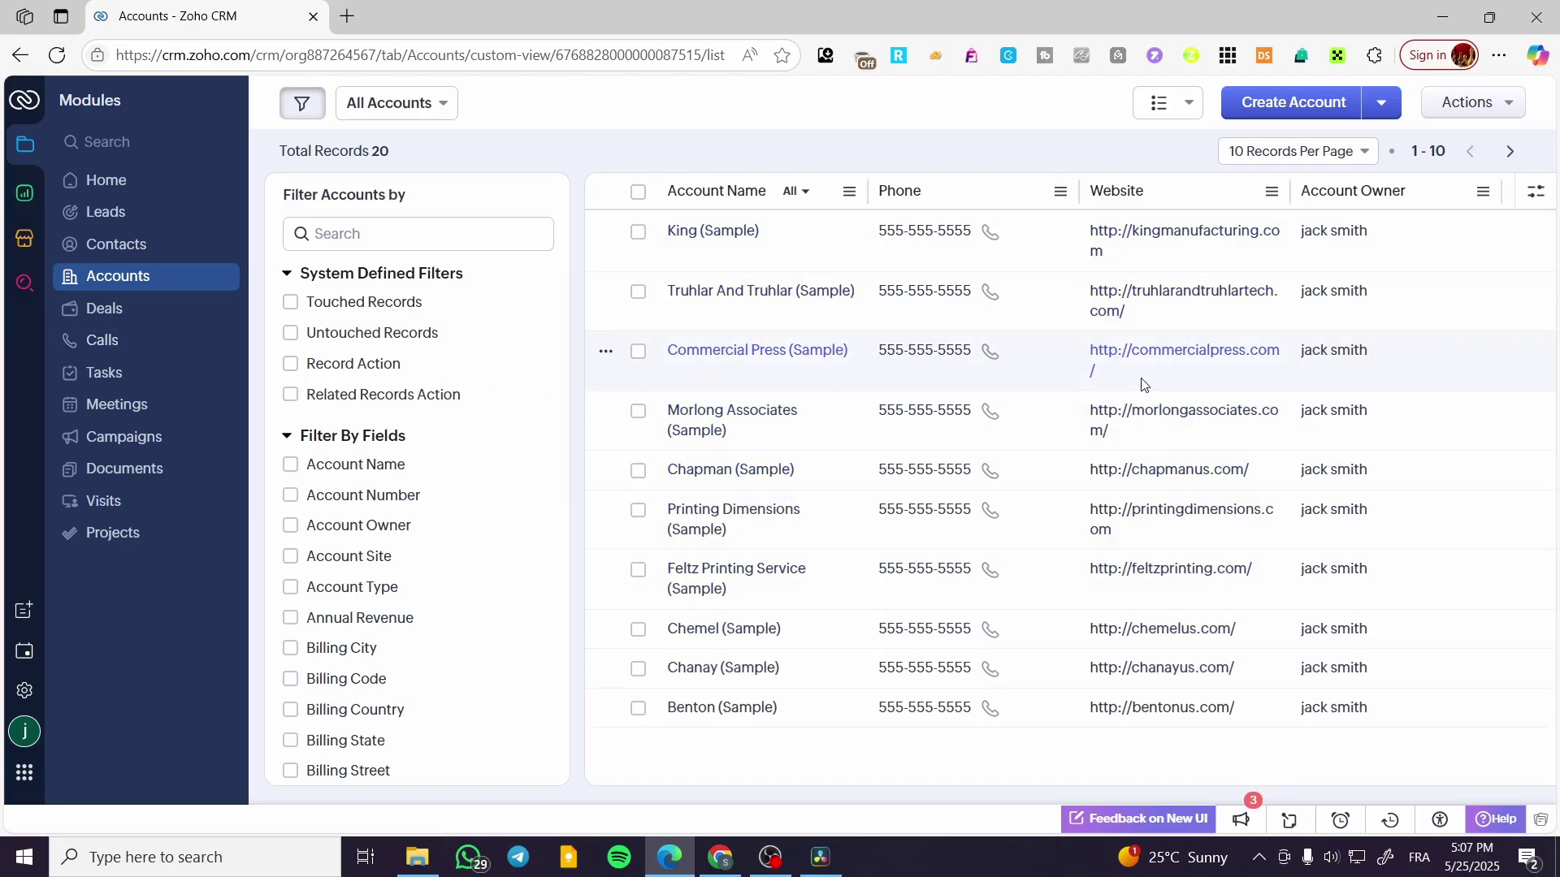
click(759, 291)
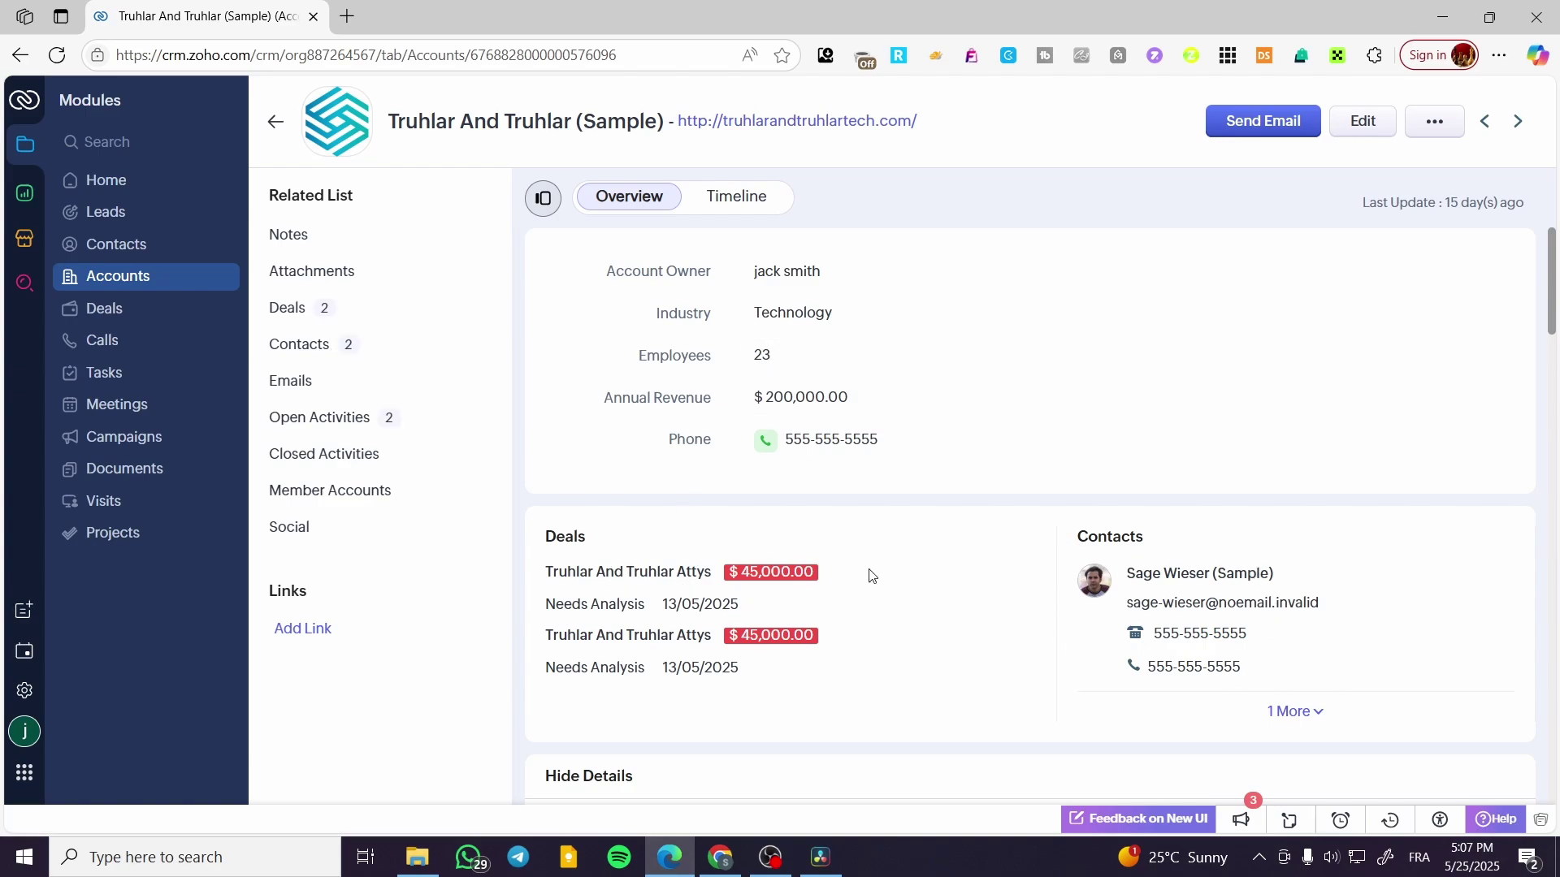
scroll(893, 597, down, 4)
scroll(965, 599, down, 2)
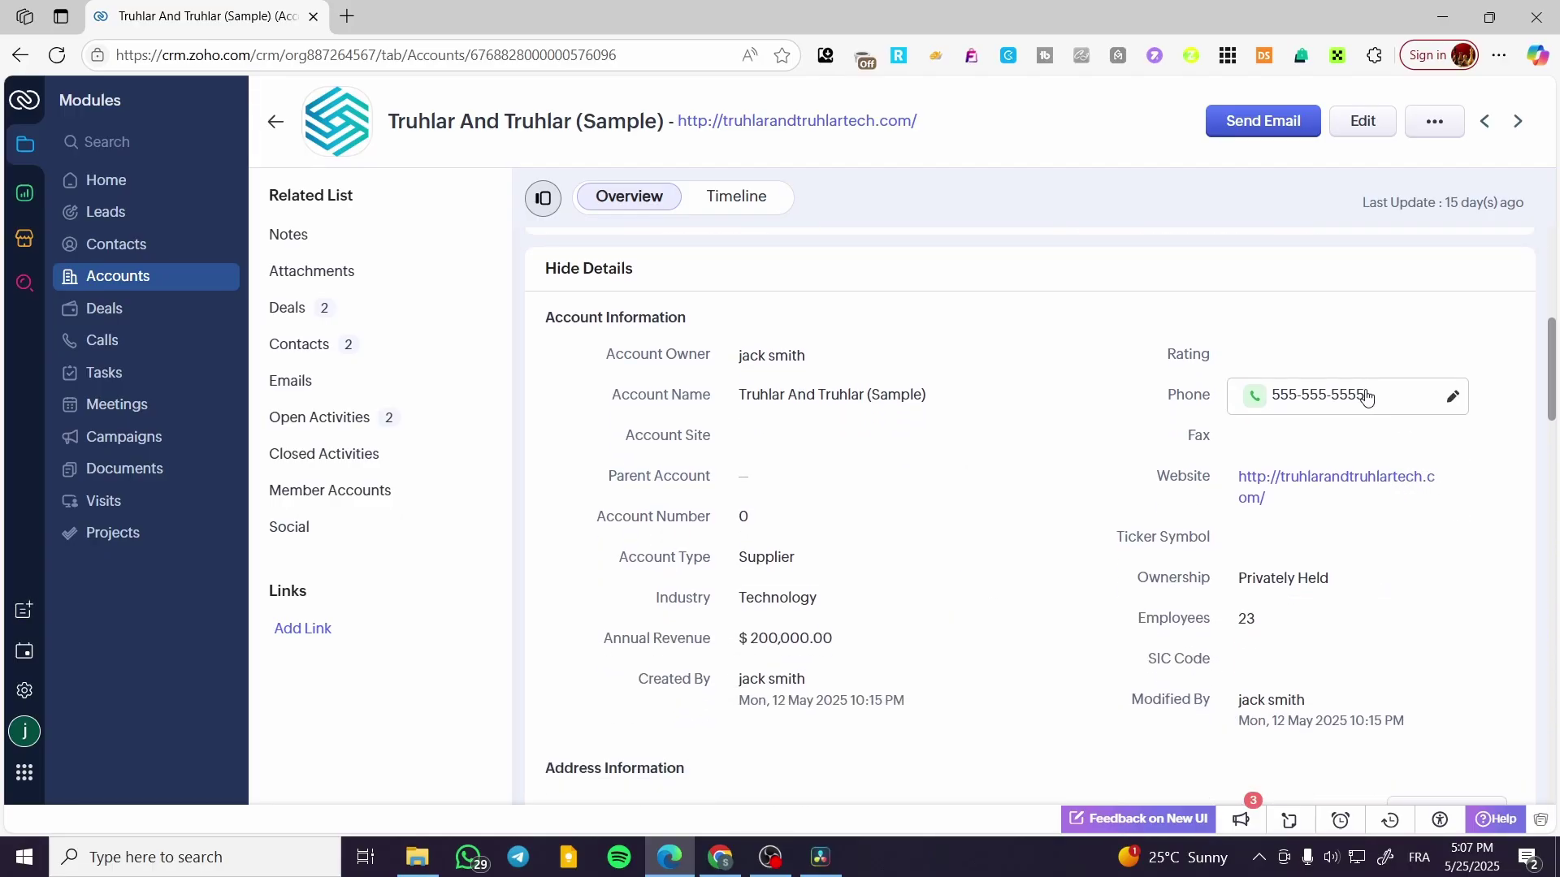
scroll(926, 378, down, 2)
scroll(925, 381, down, 2)
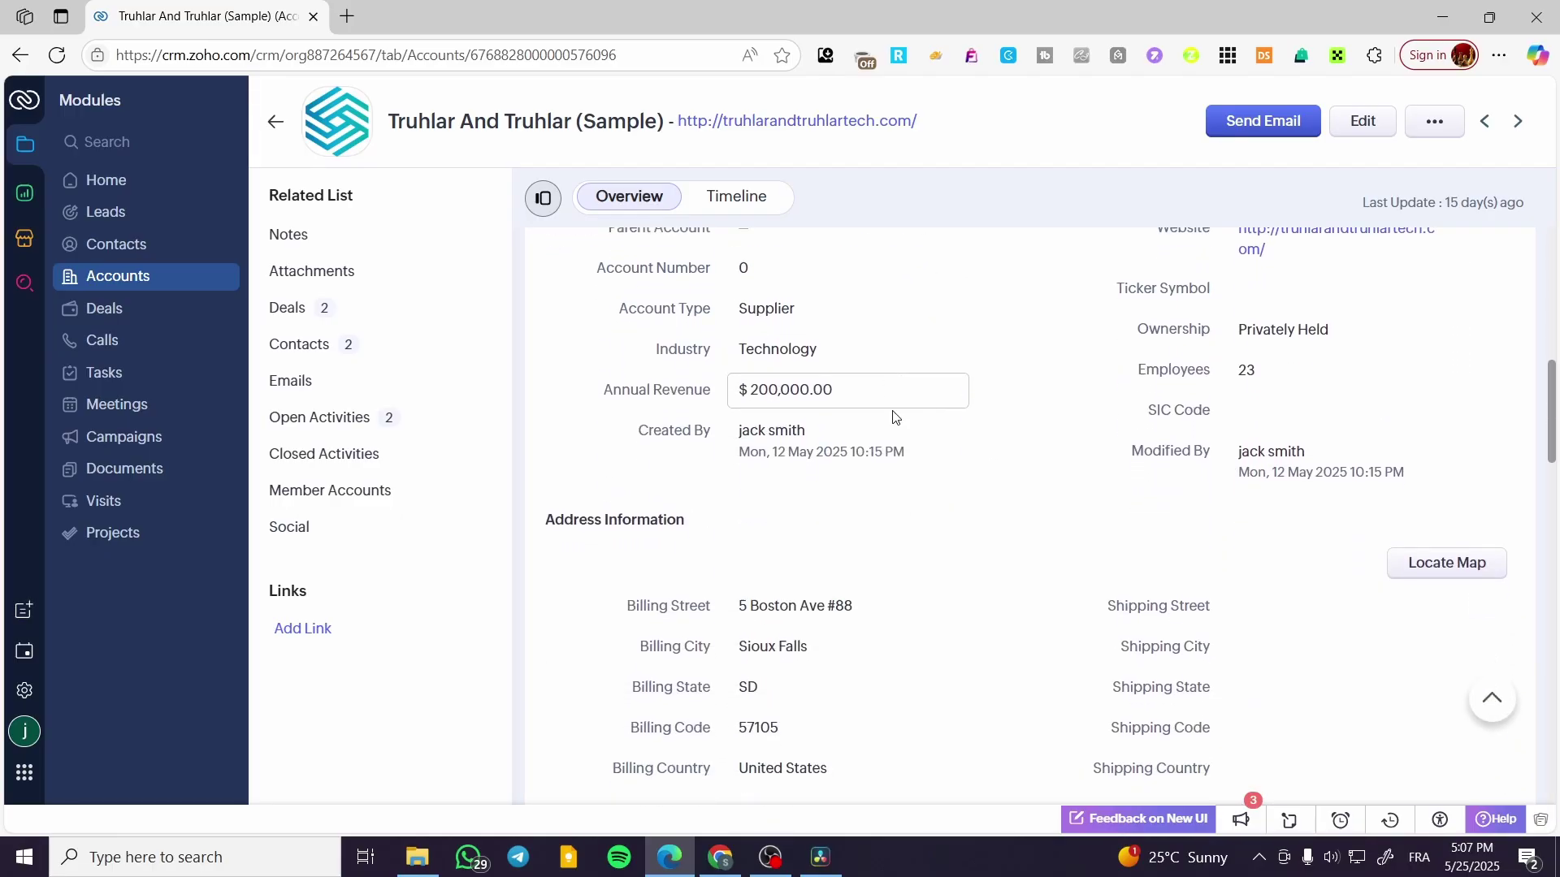
click(314, 385)
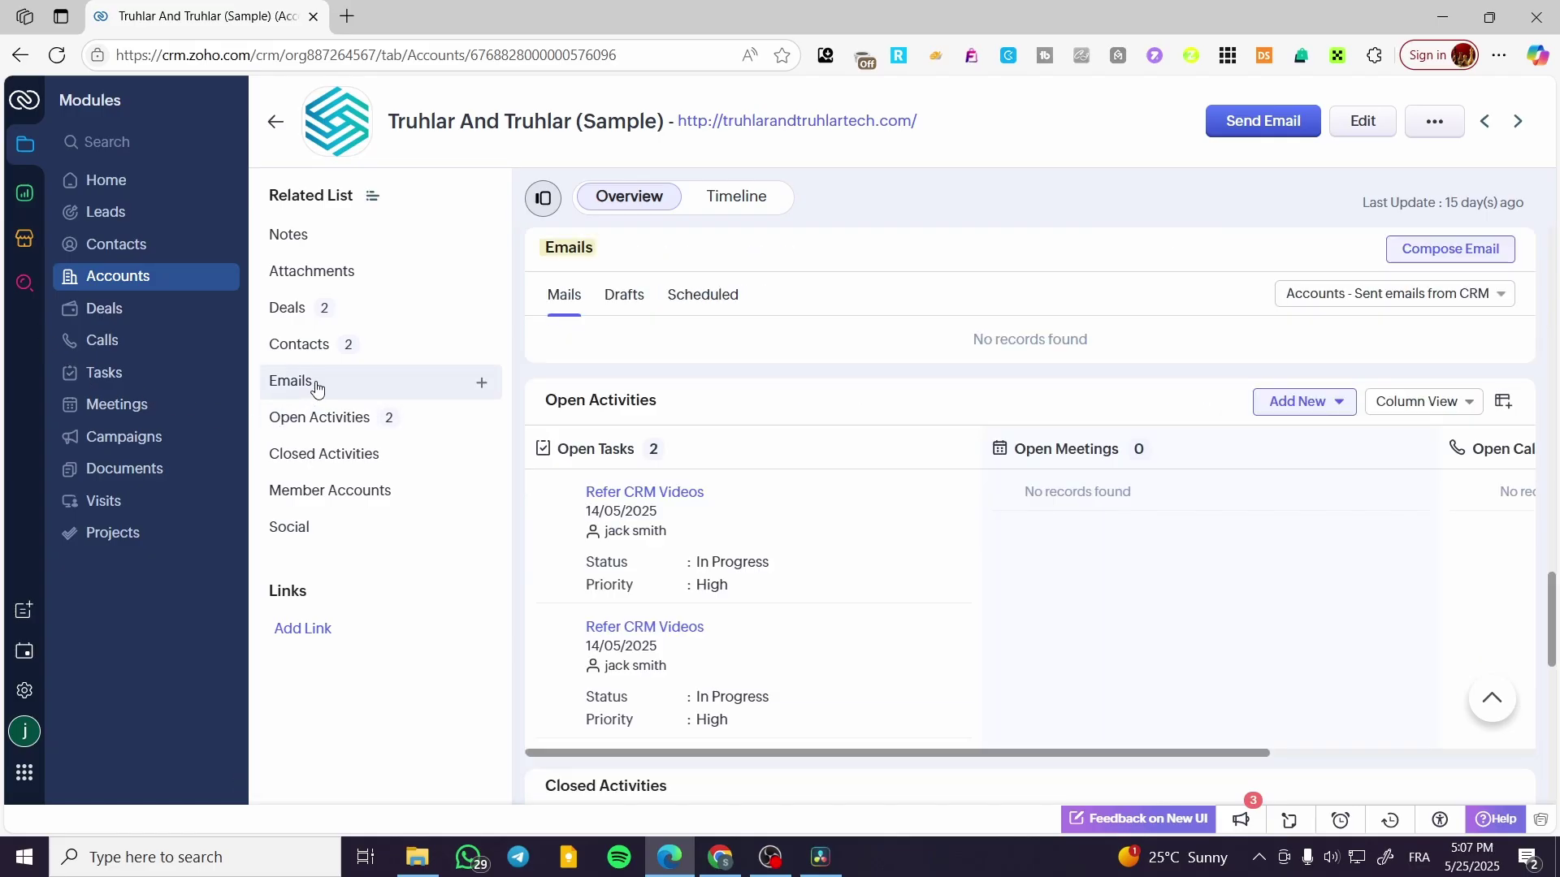
Start a new deal in the Deals module and set its amount to $1000000.
click(163, 312)
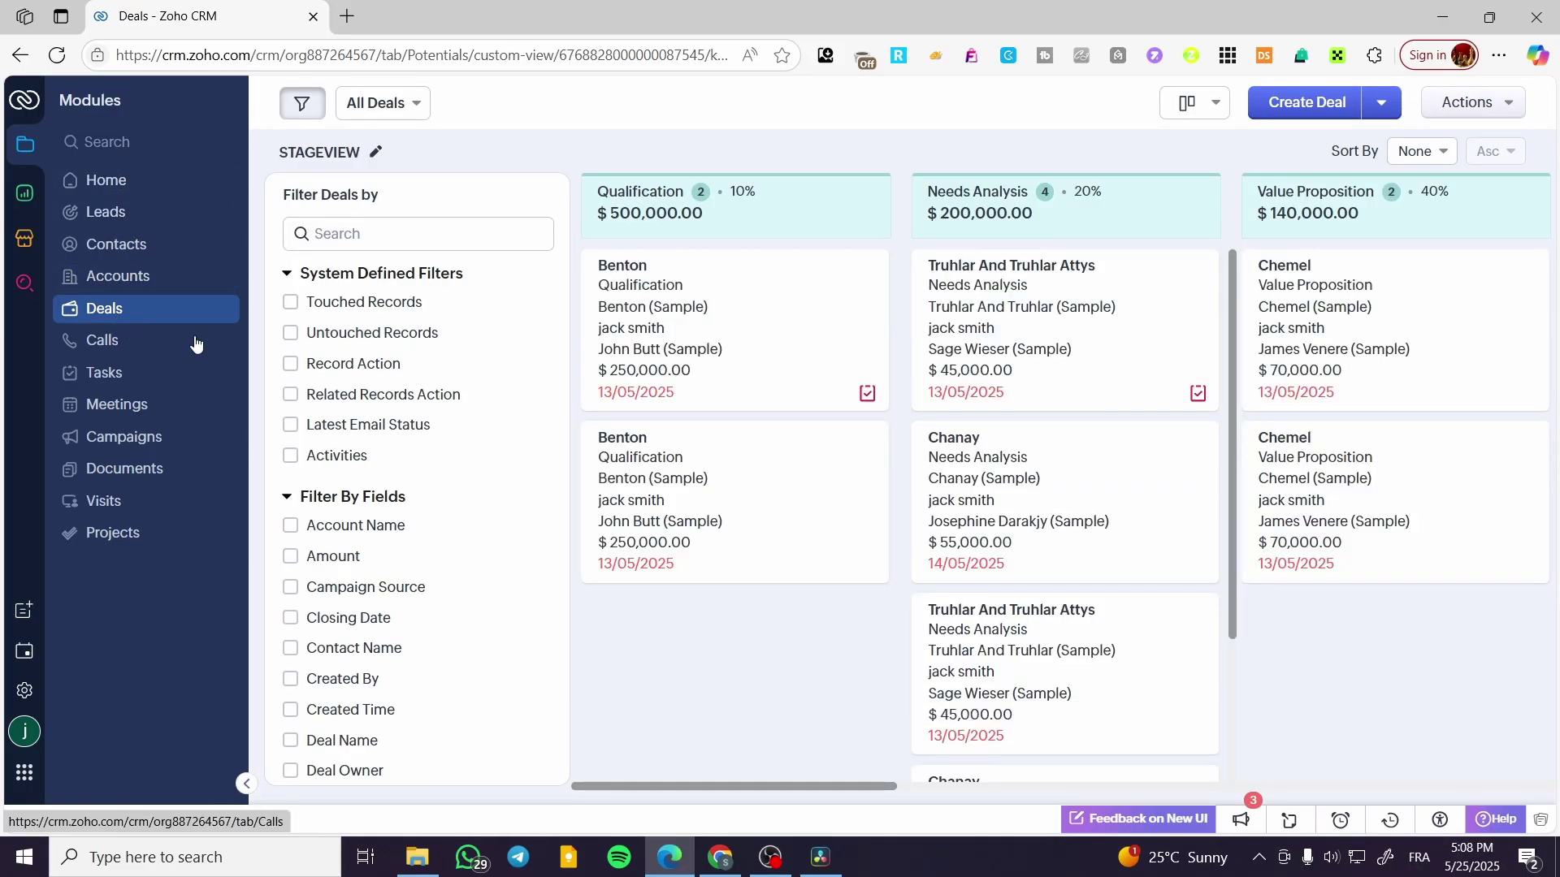
drag(773, 786, 613, 751)
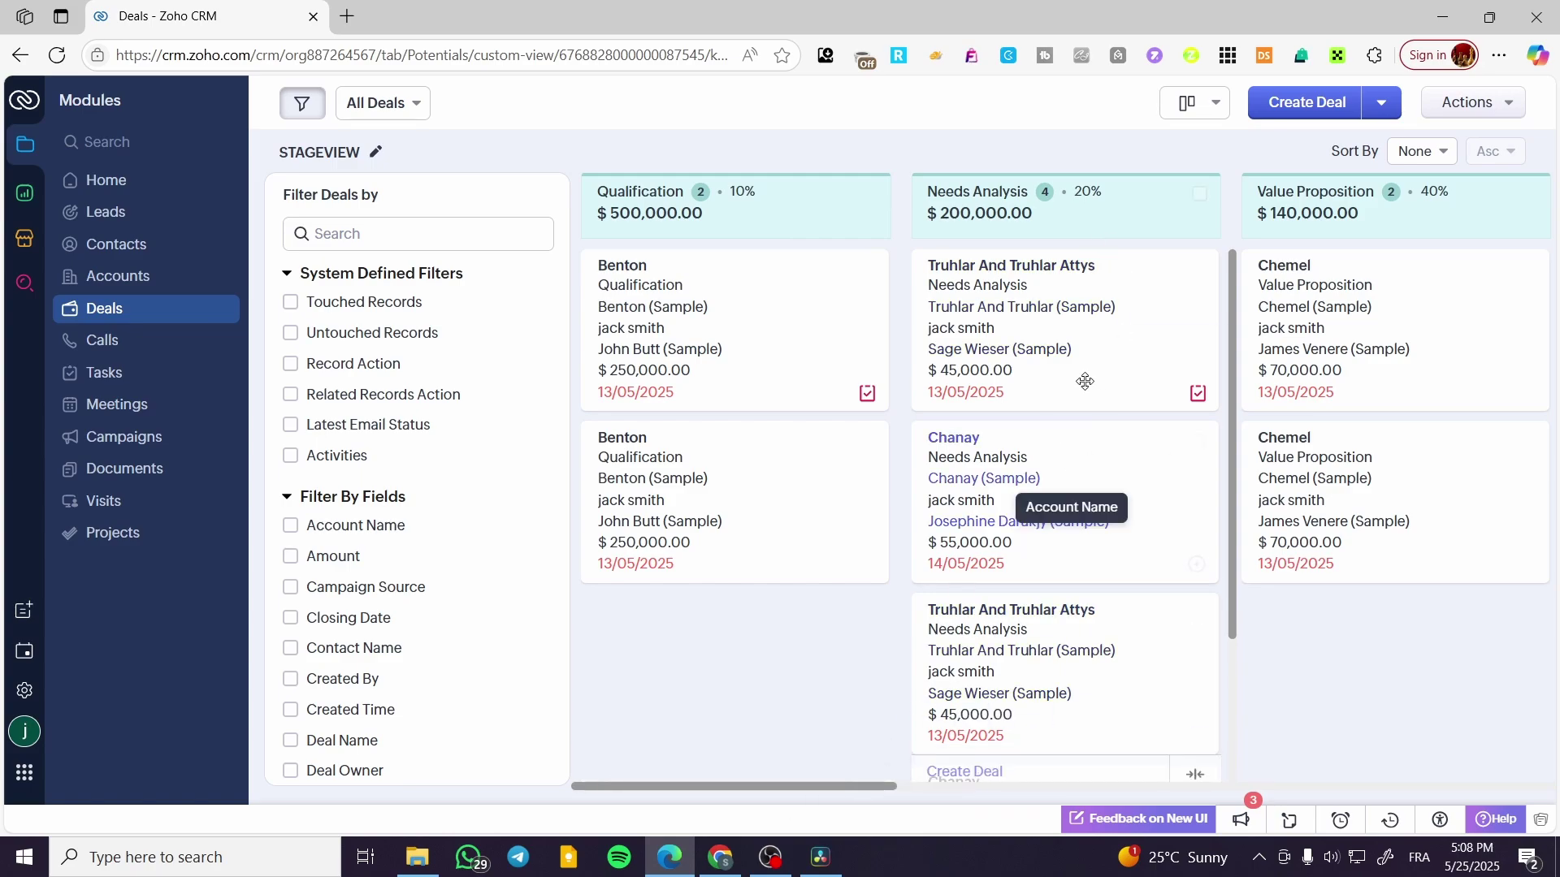
click(1306, 120)
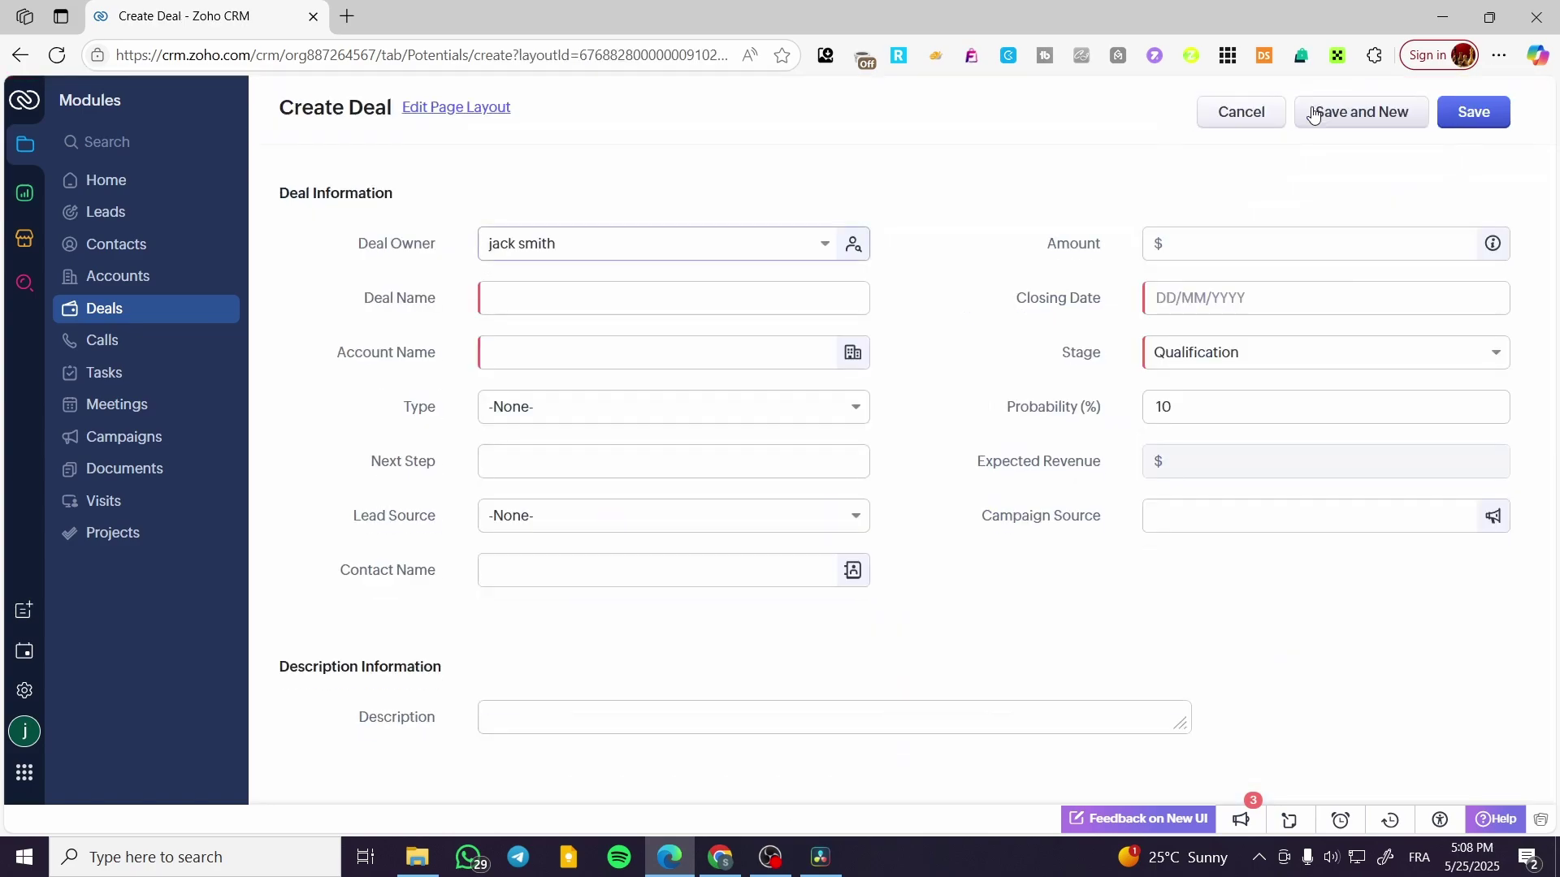
click(1303, 359)
click(1303, 359)
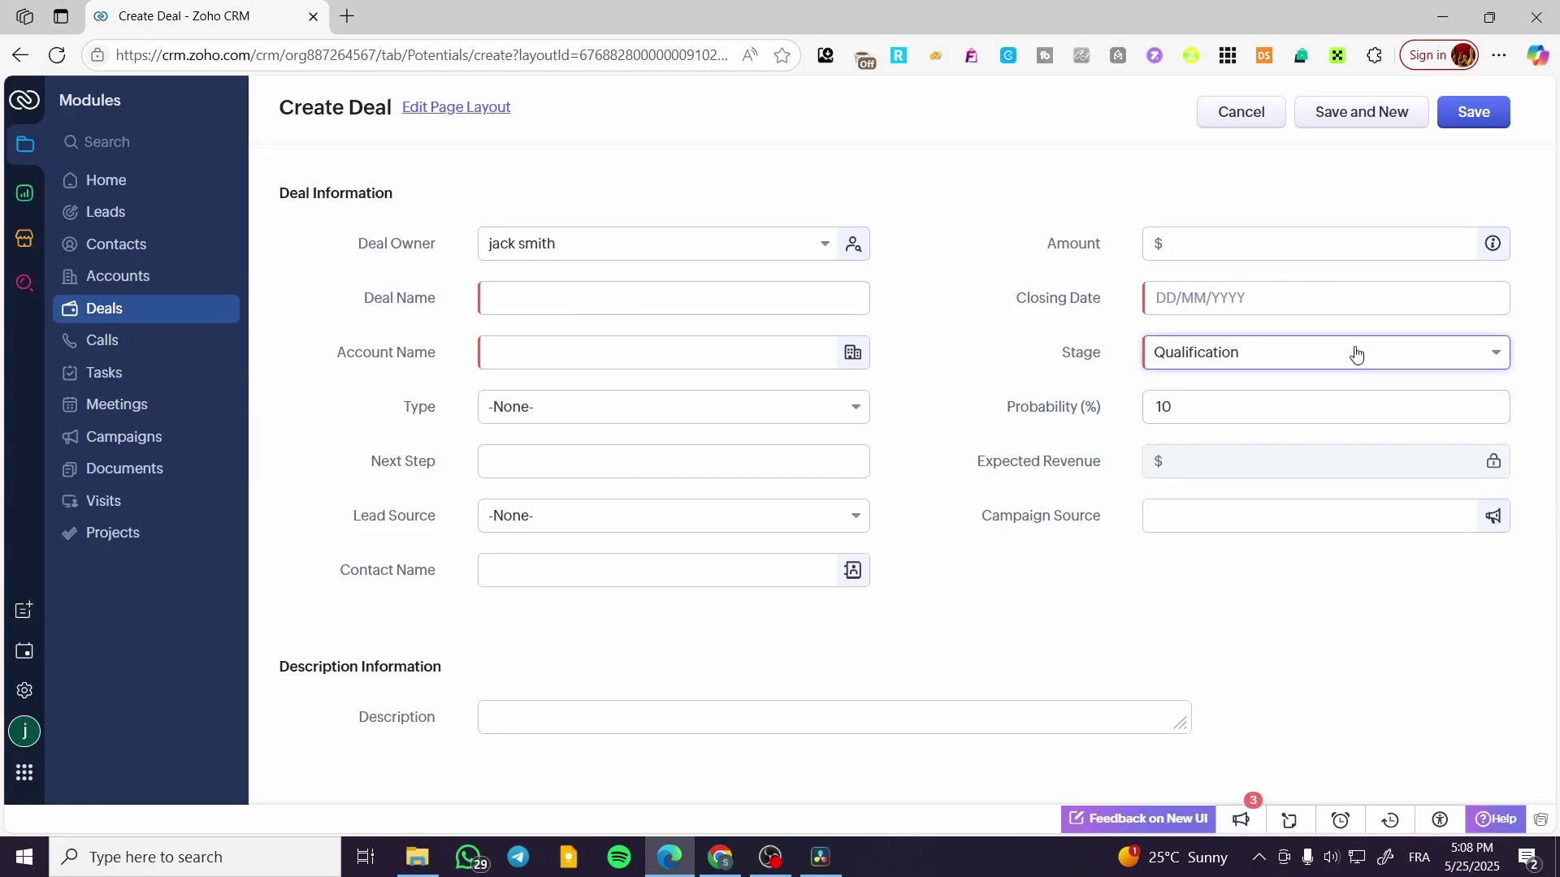
click(1197, 246)
text(10)
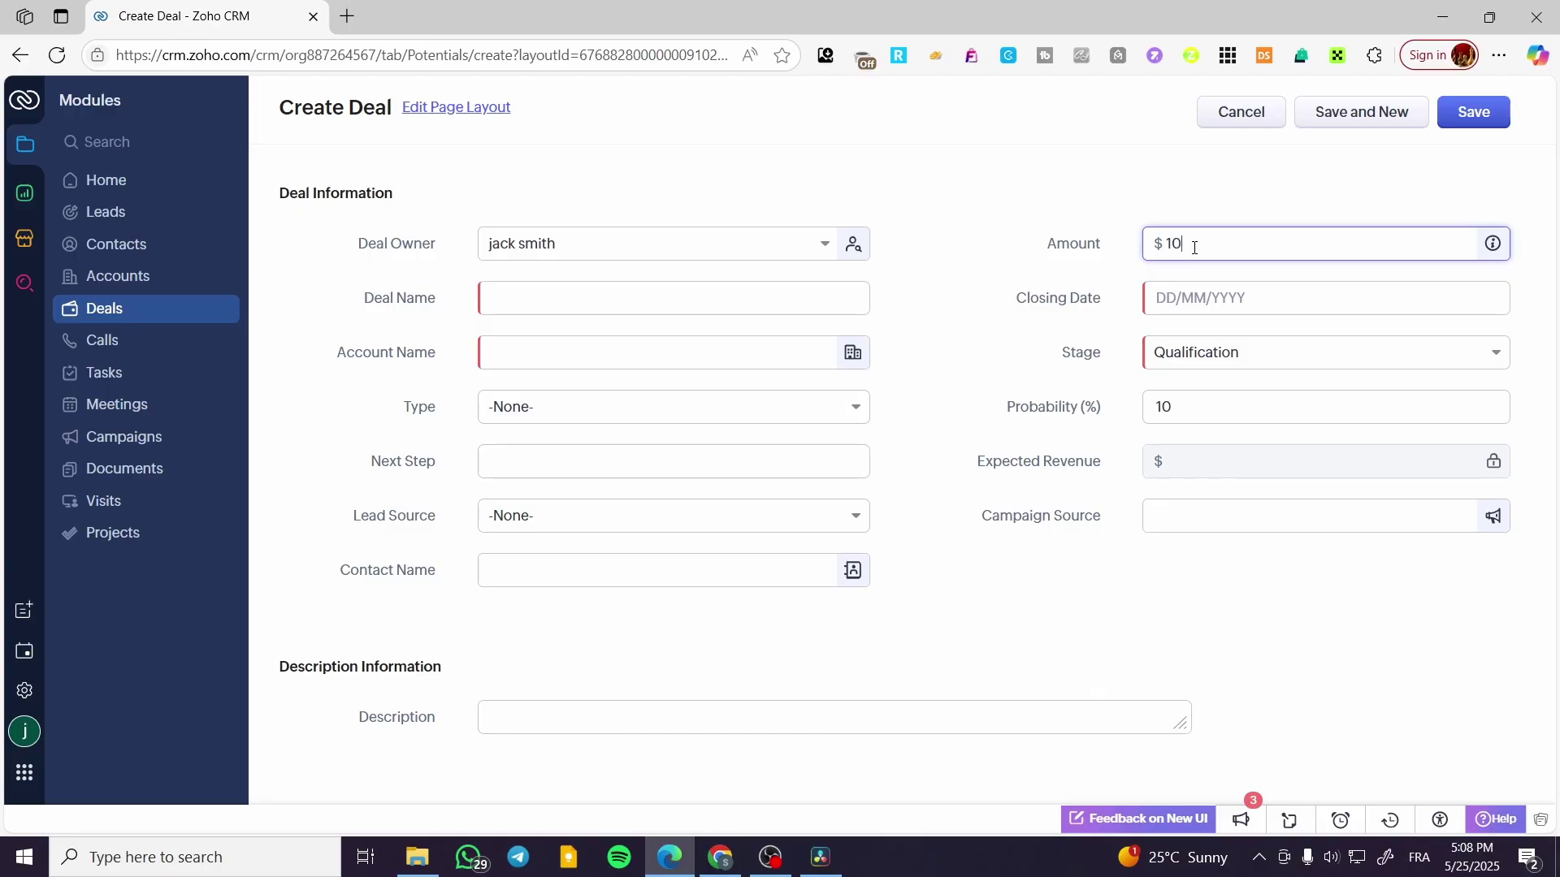
text(00000)
key(Return)
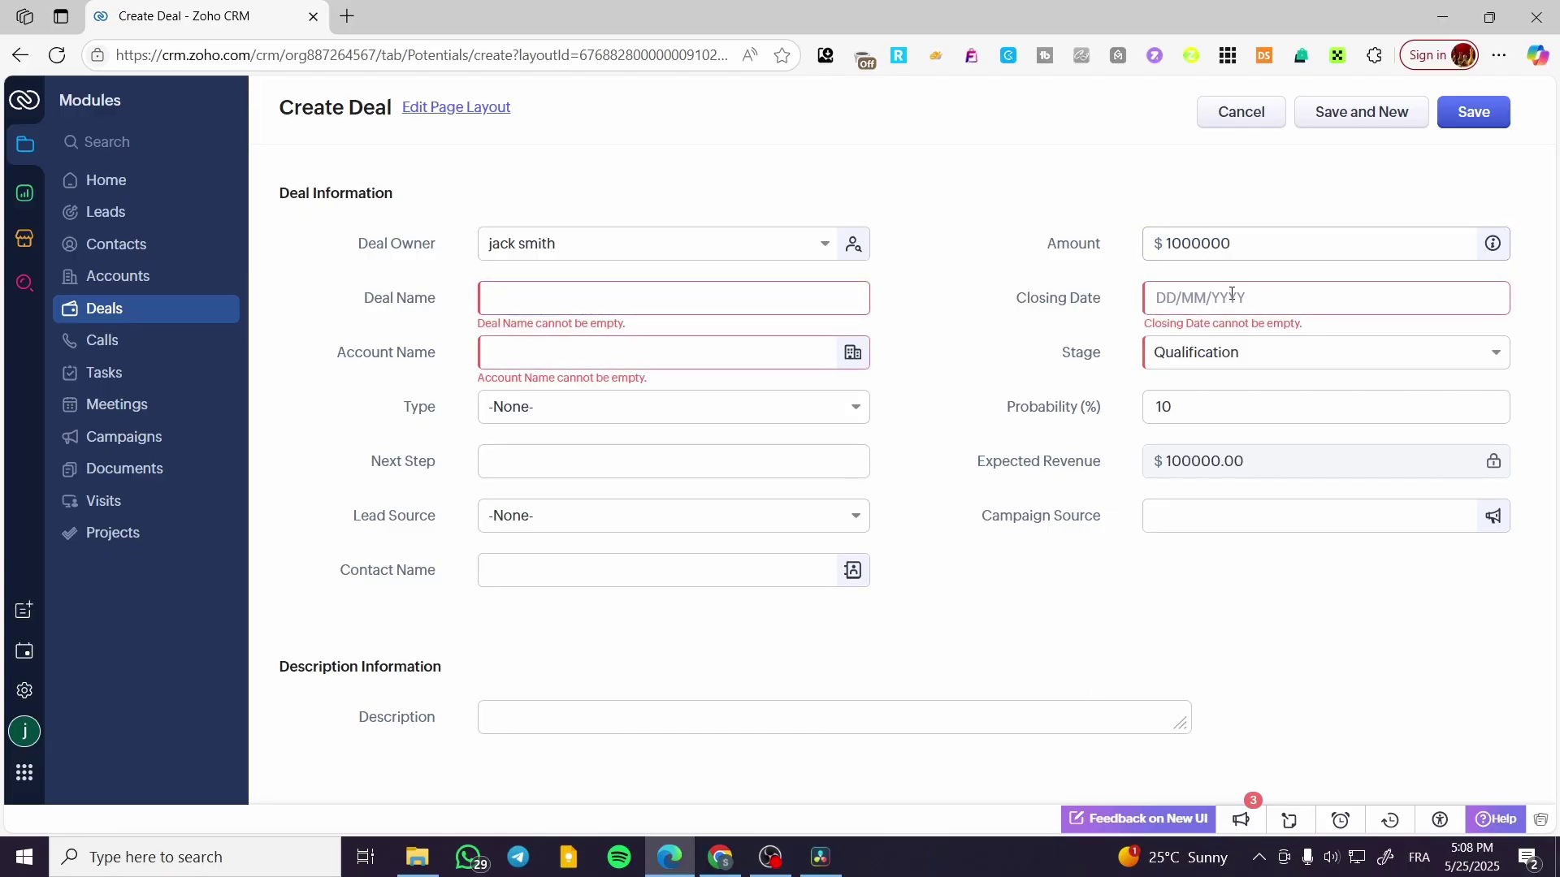
Set the deal's closing date to 24/05/2025, its deal name to d and its account name to da.
click(1232, 296)
click(1332, 493)
text(da)
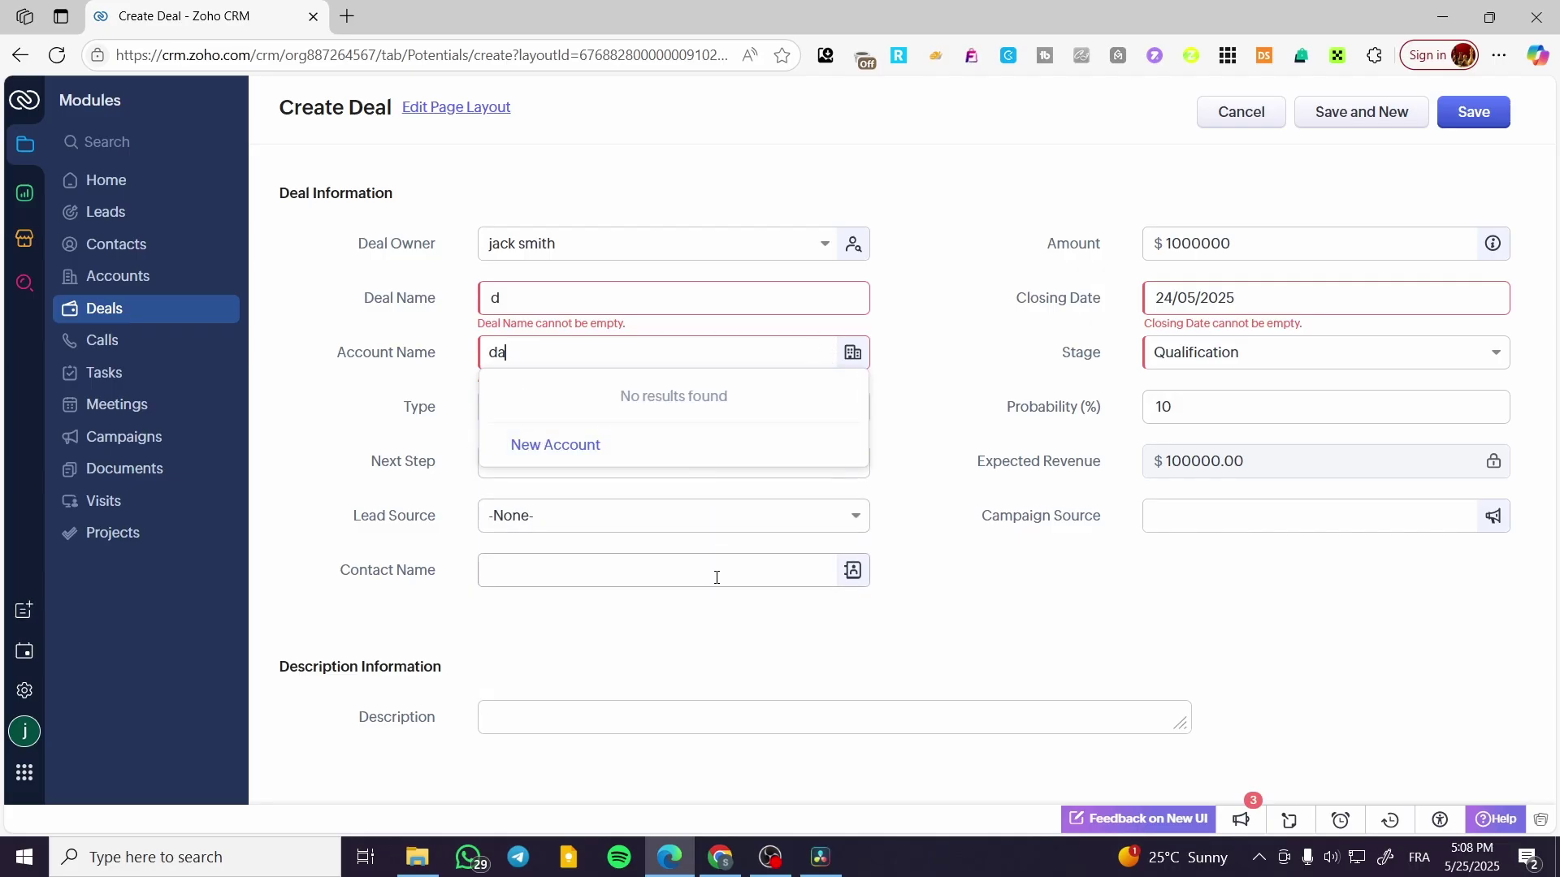
Create a new account named da with a phone number for the deal, and save the deal.
click(613, 451)
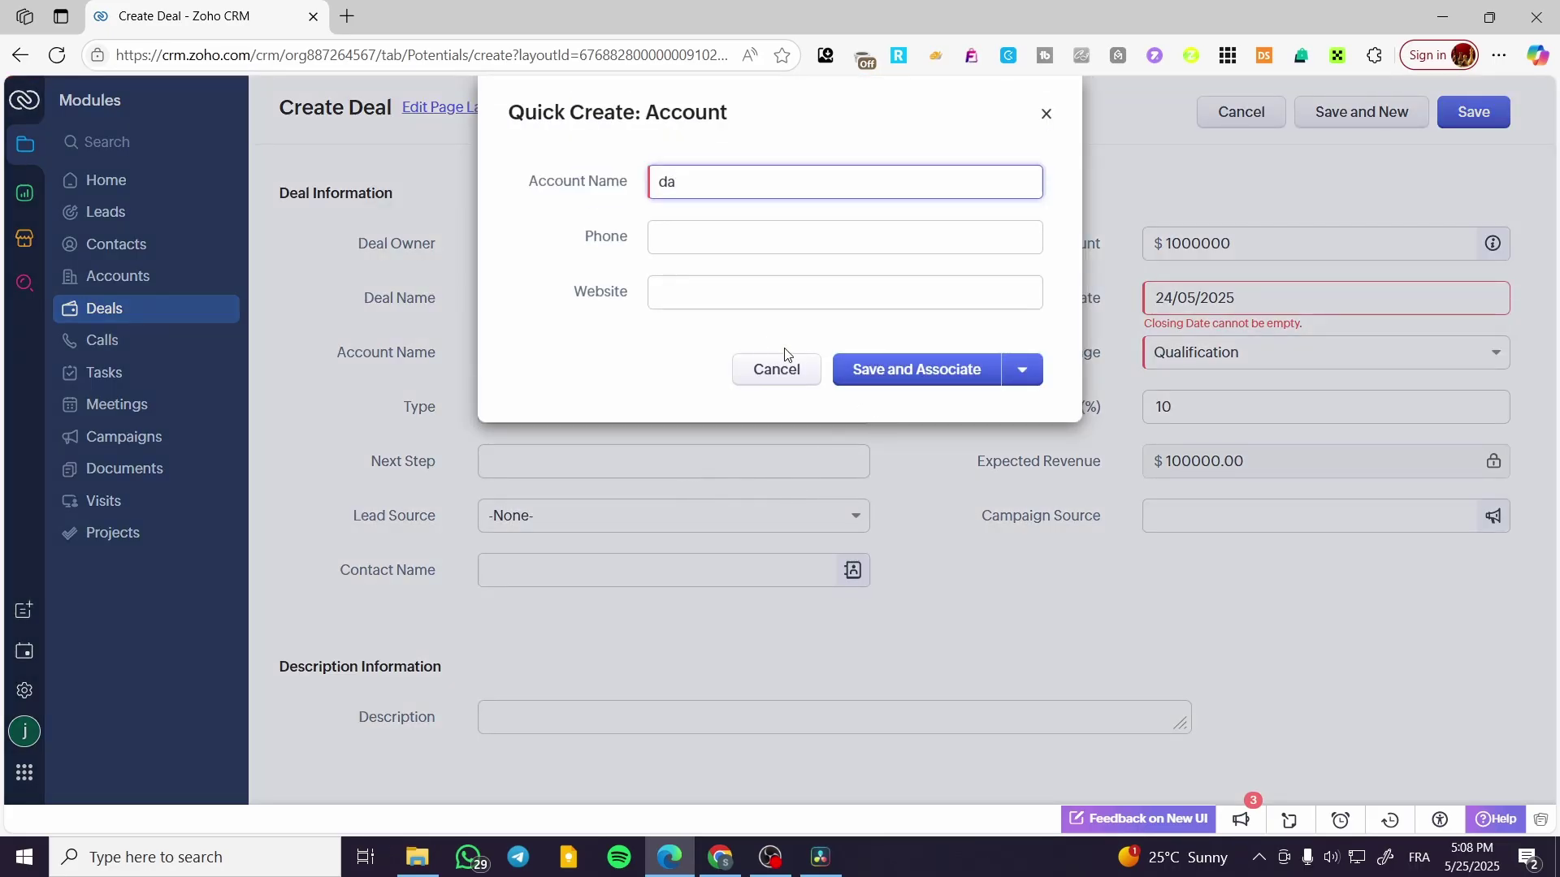
click(731, 236)
text(d)
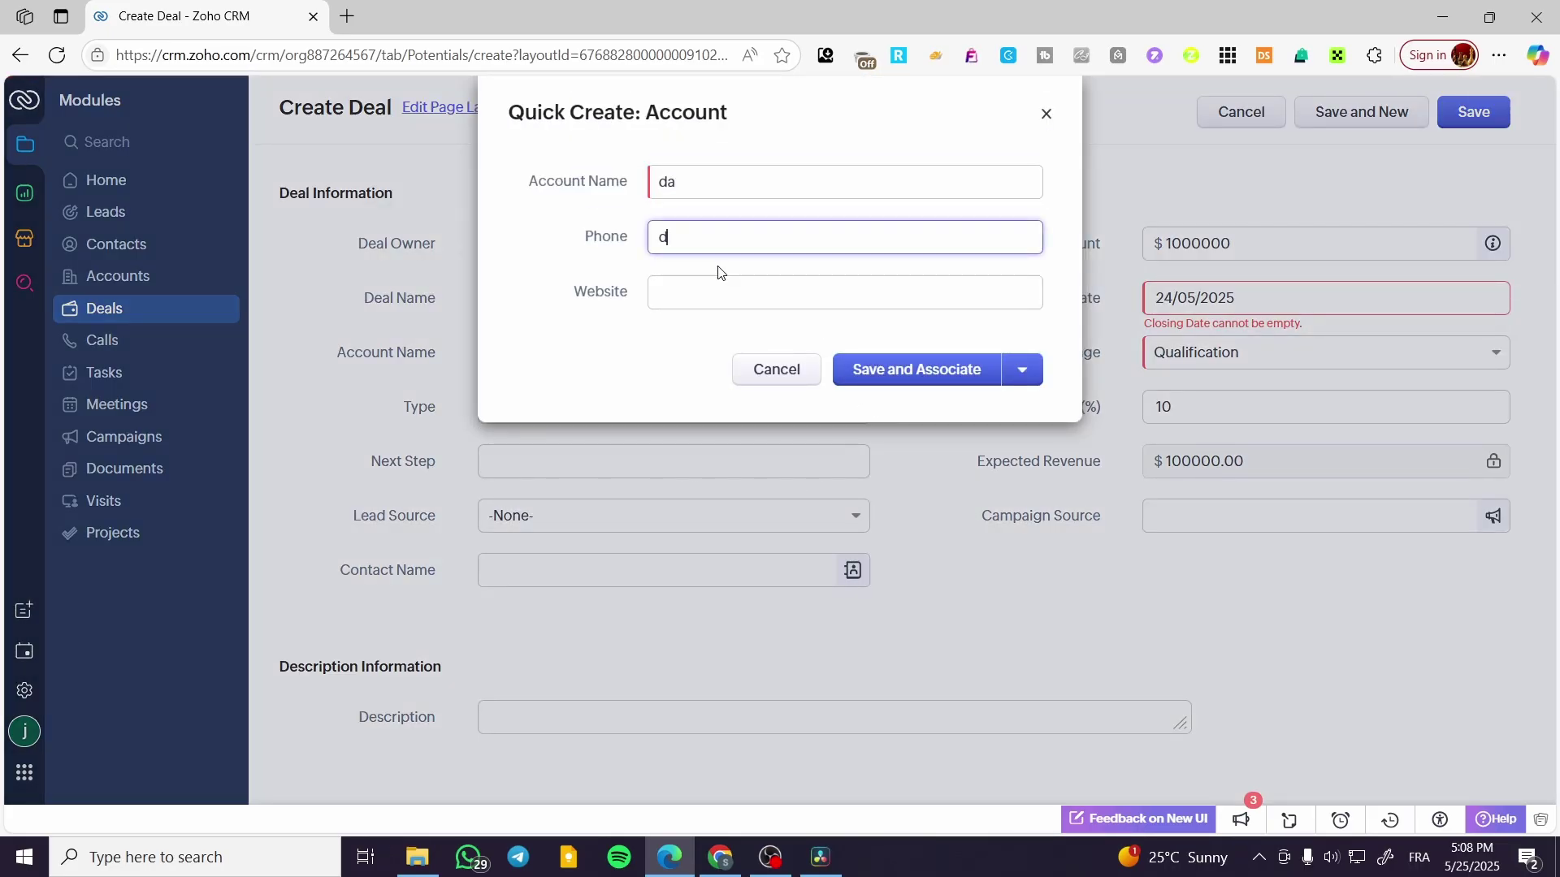
text(134545544)
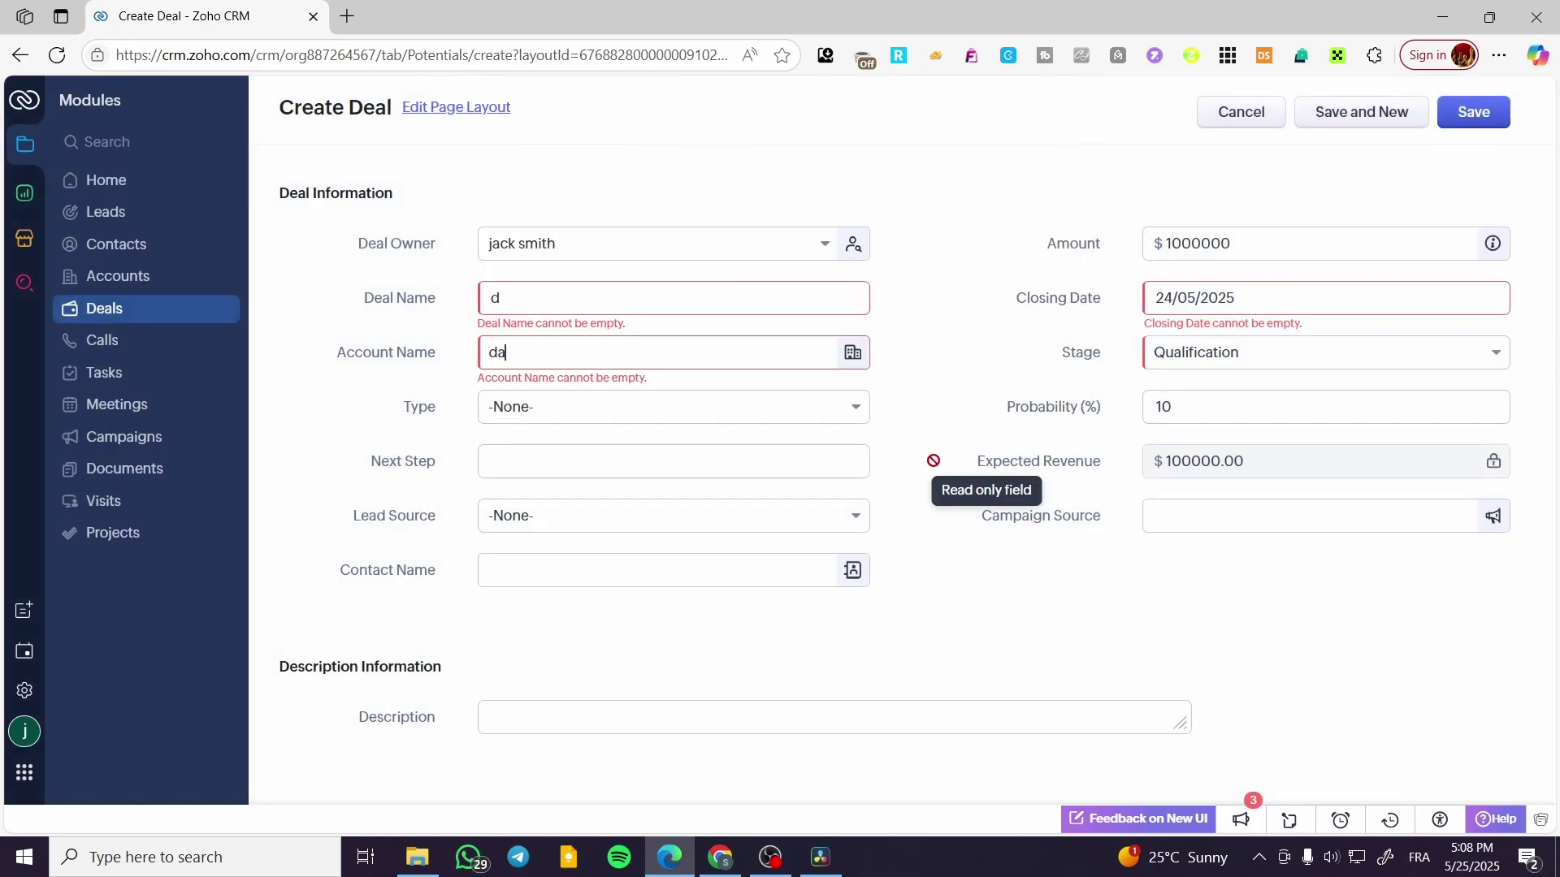
click(1470, 112)
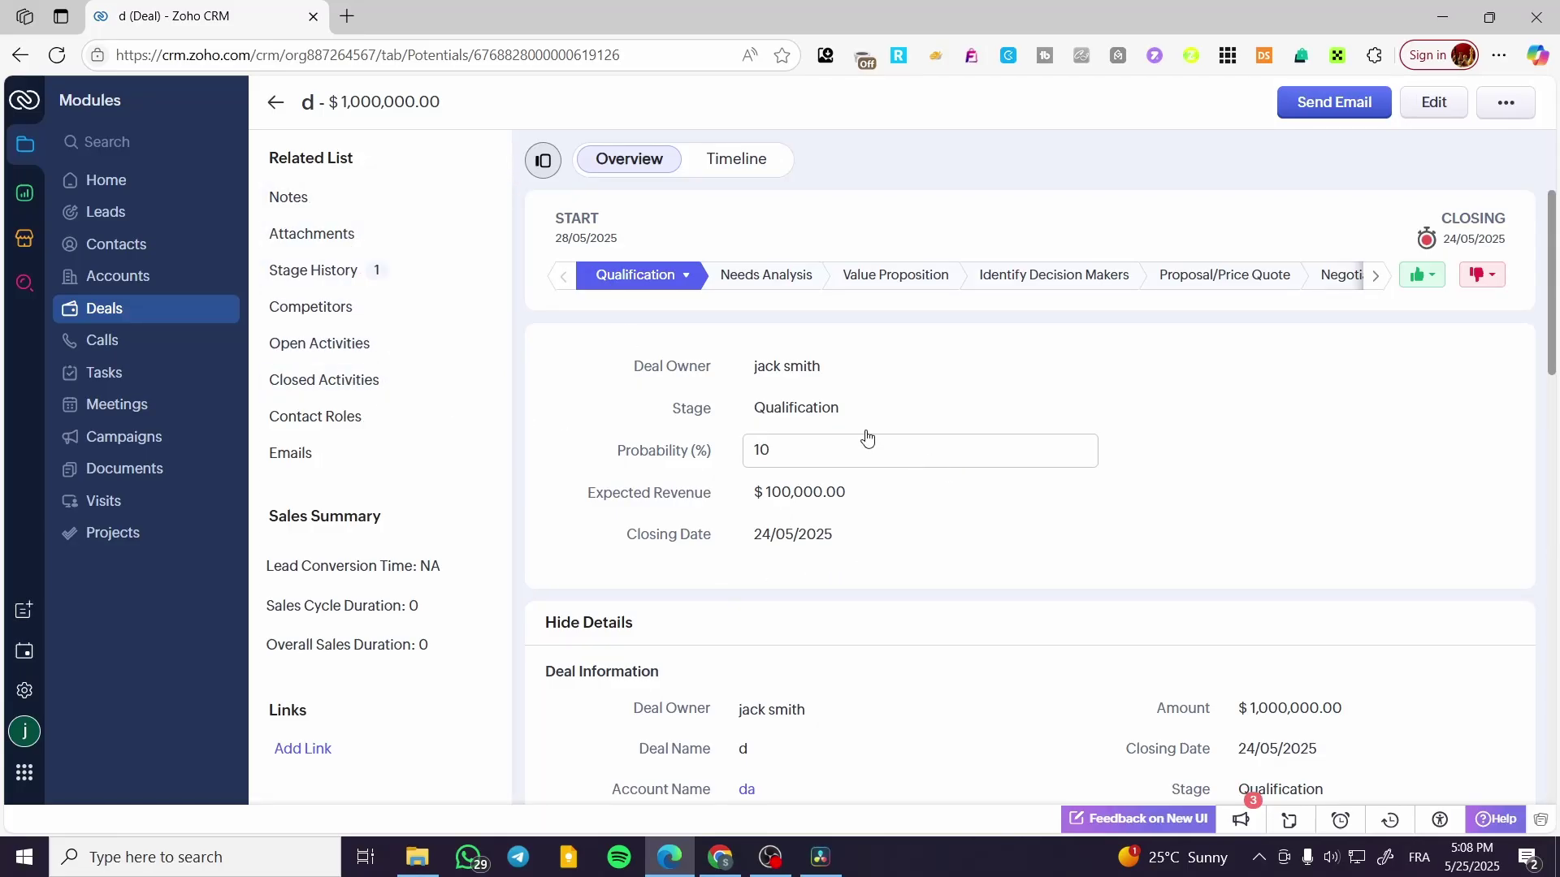
Examine the stages available for the saved deal in its stage progress bar.
click(691, 279)
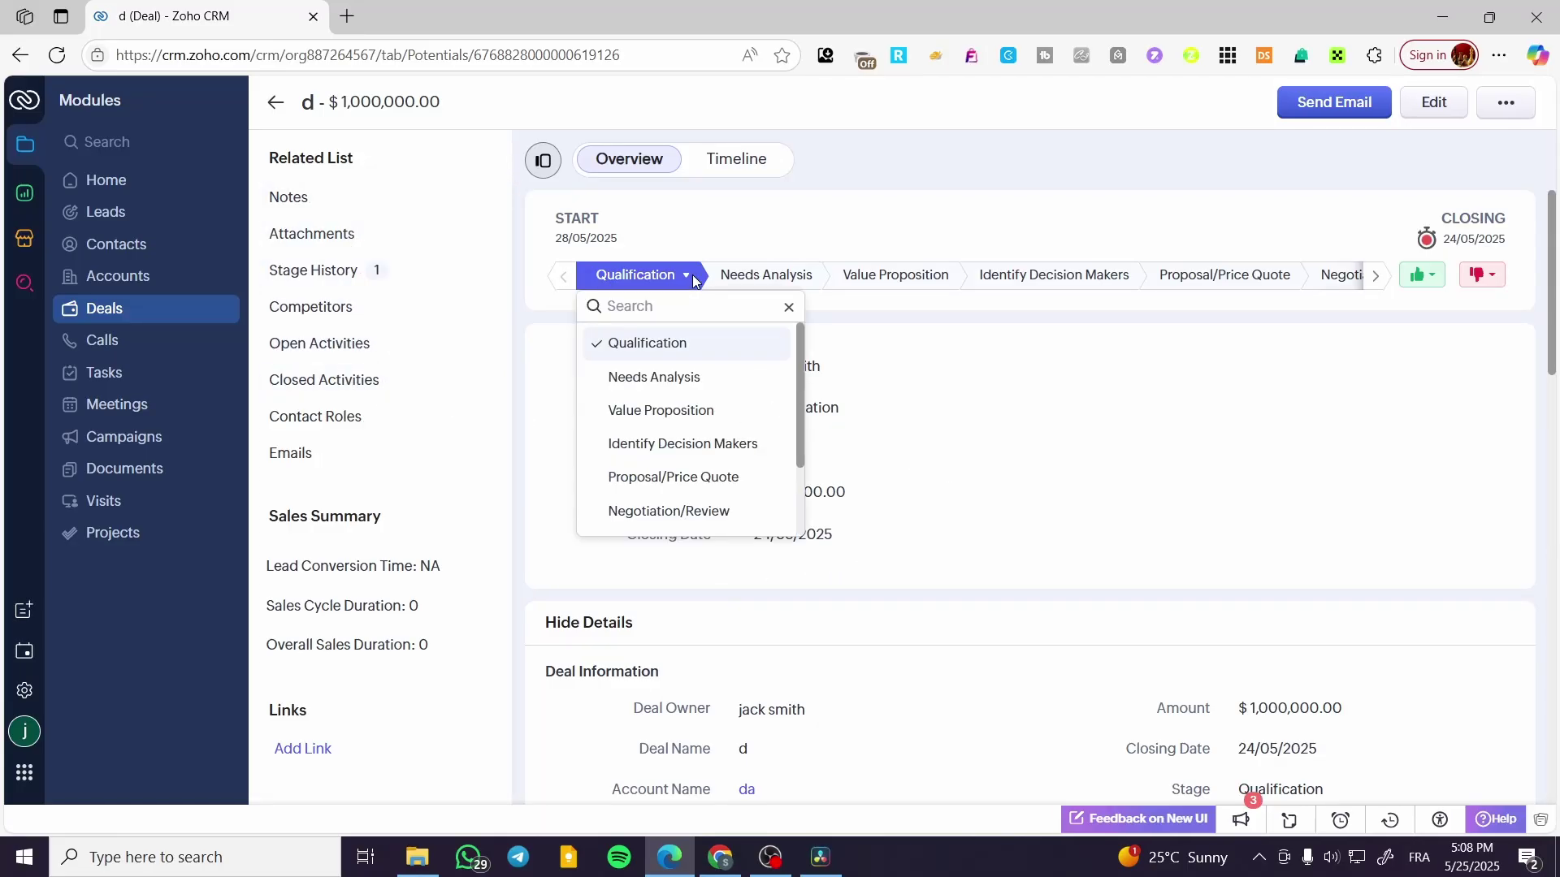
click(727, 246)
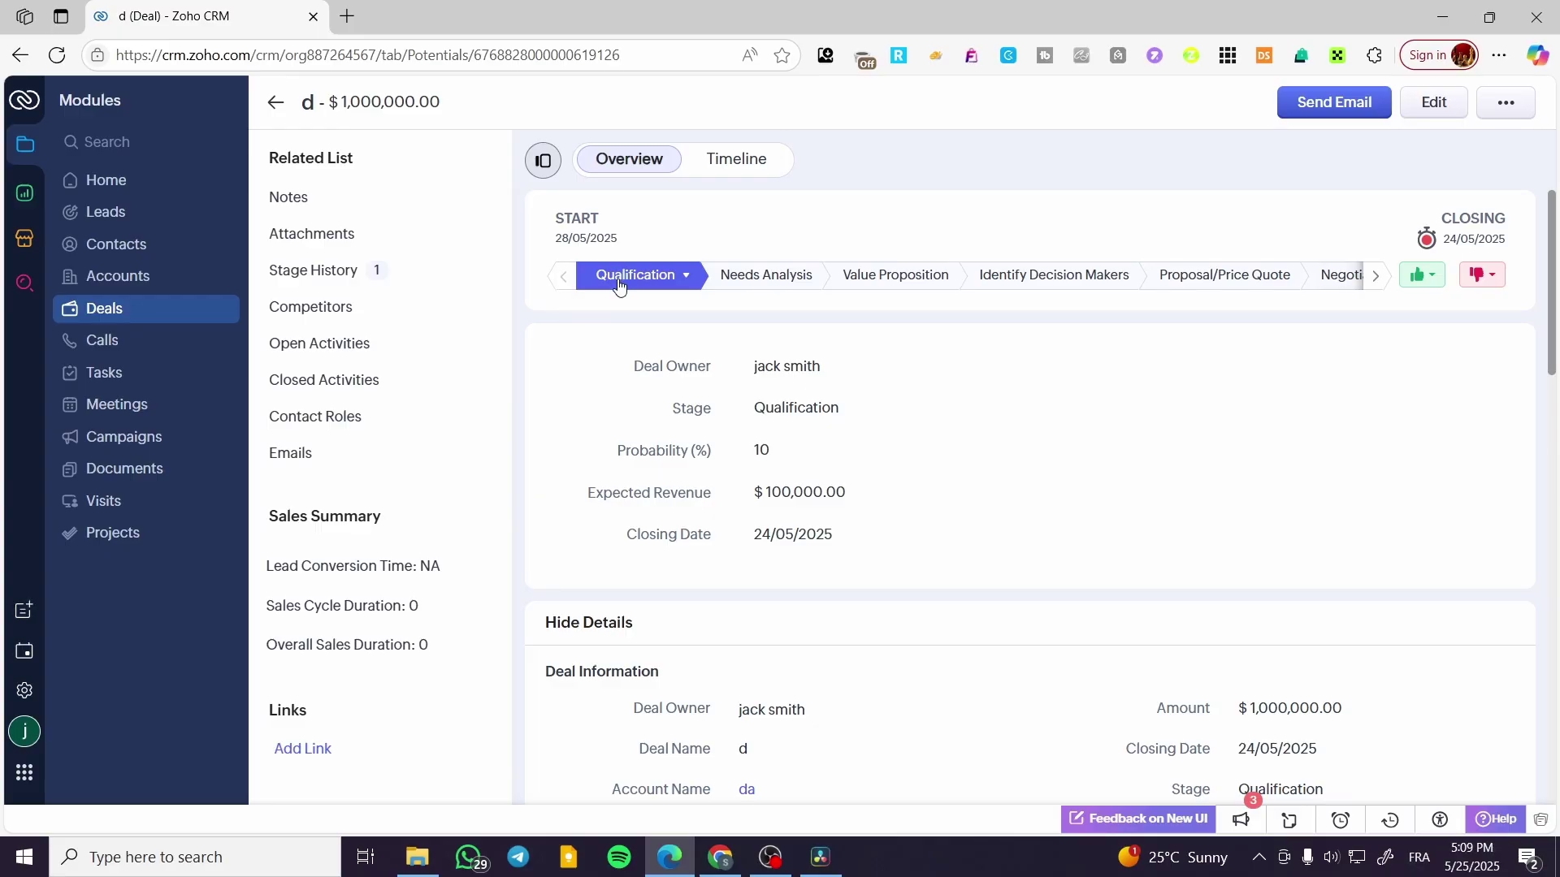
Advance deal d through Needs Analysis, Value Proposition, Identify Decision Makers and Proposal/Price Quote to the Negotiation/Review stage.
click(764, 276)
click(870, 281)
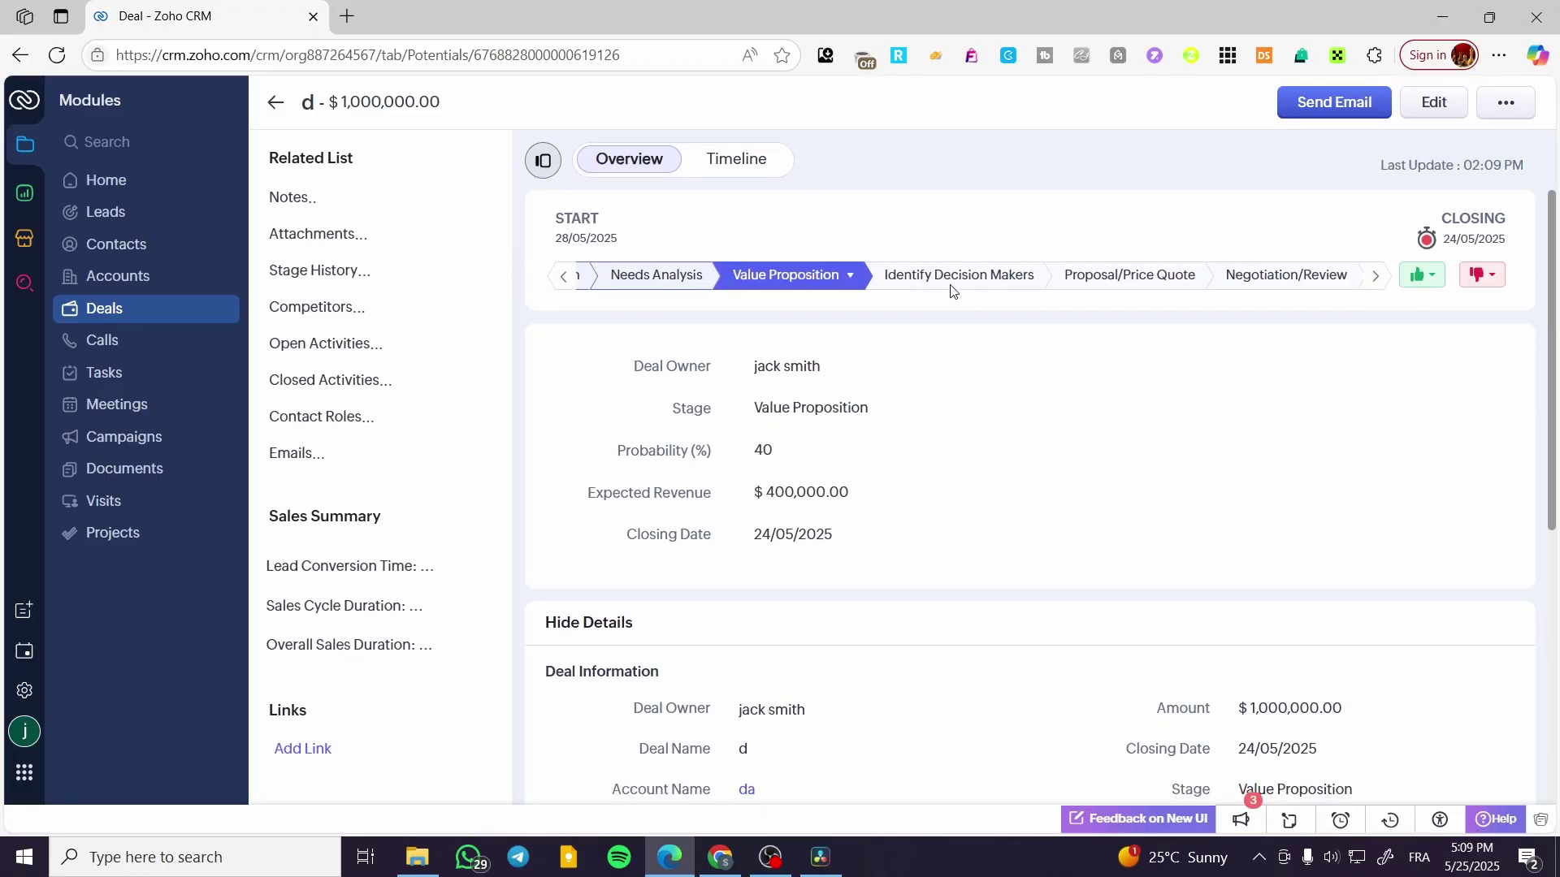
click(953, 284)
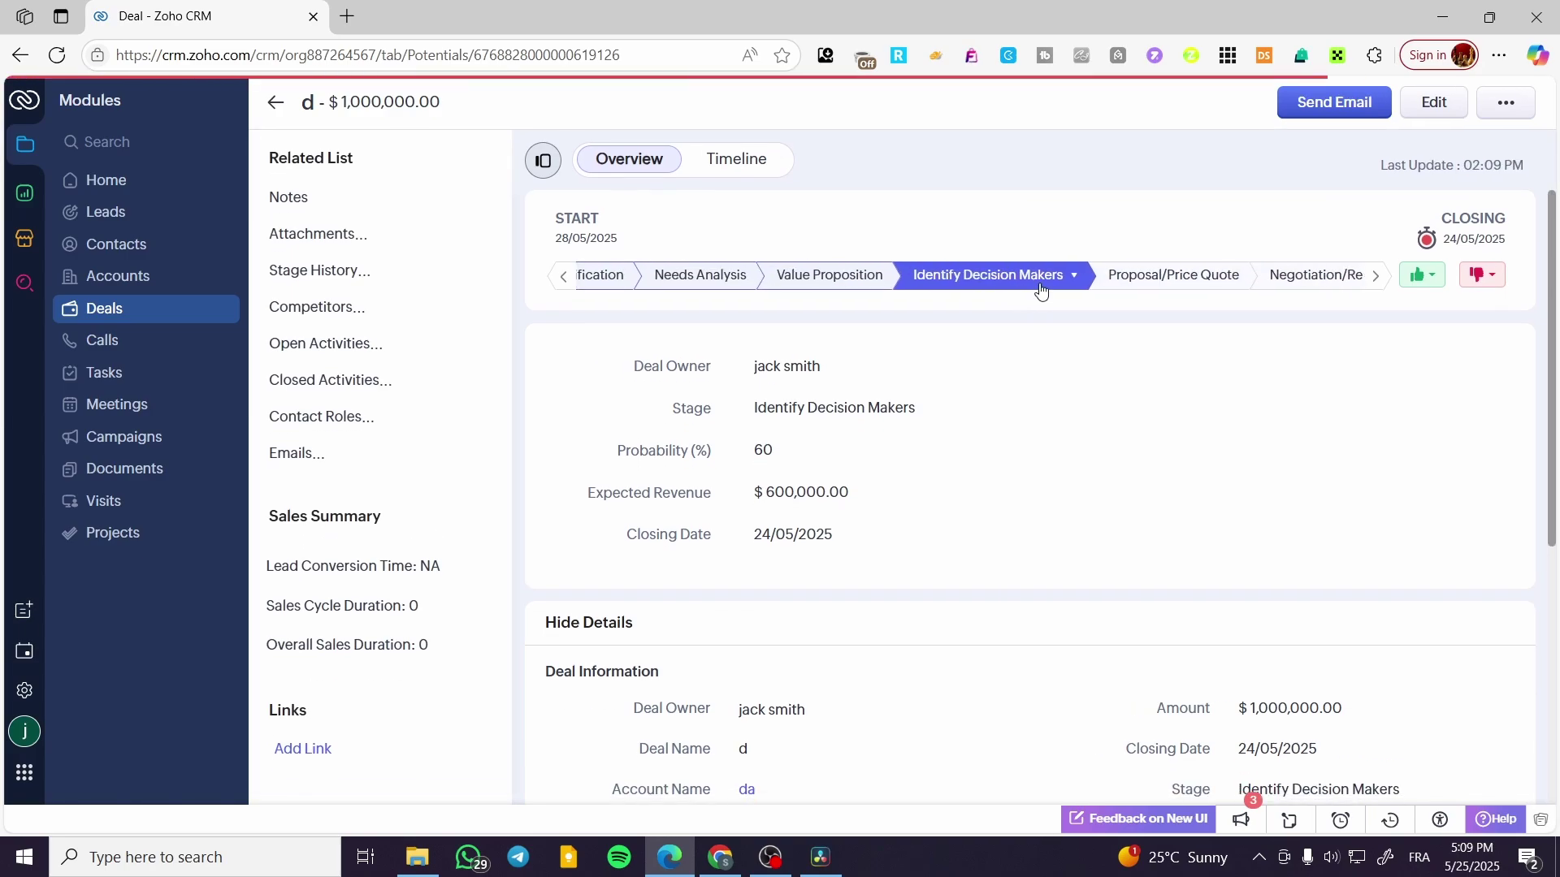
click(985, 280)
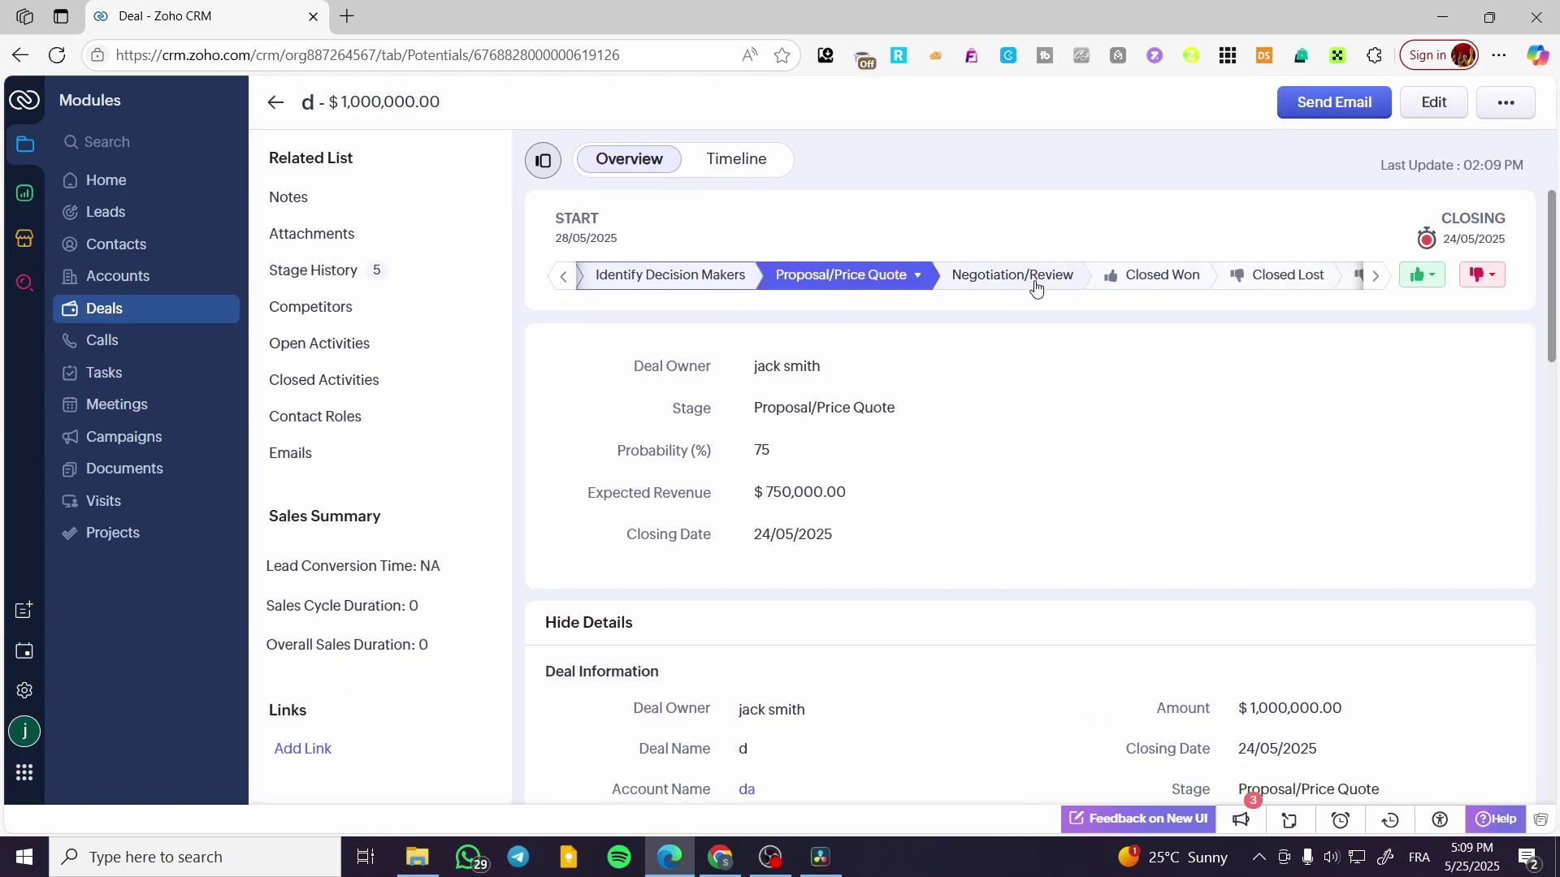
click(1025, 278)
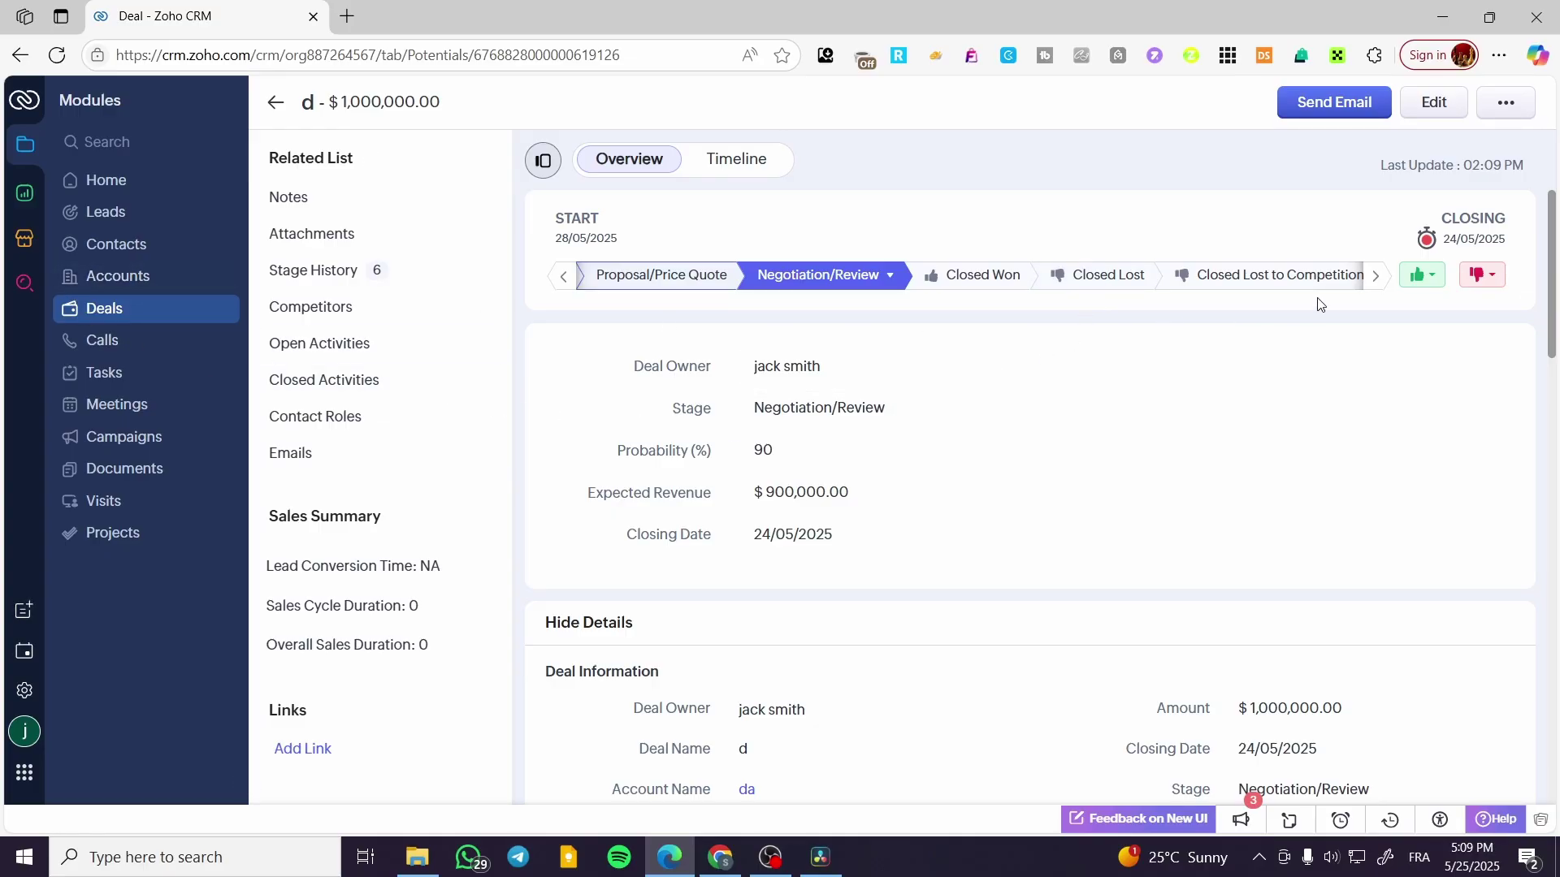
click(1377, 280)
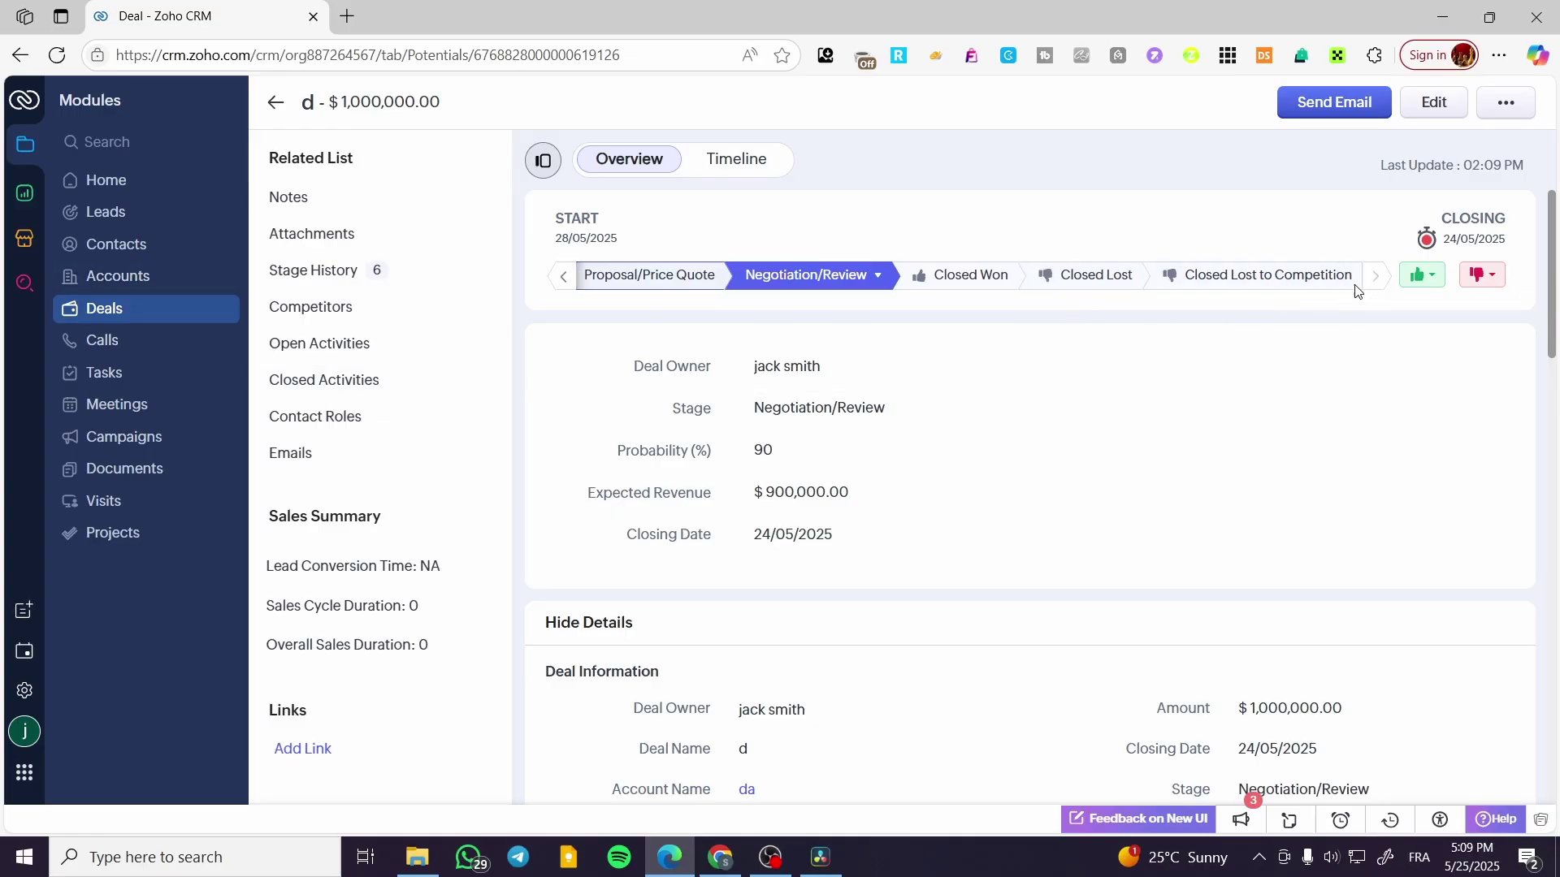
View the call records in the Calls module and check which import options it offers.
click(119, 344)
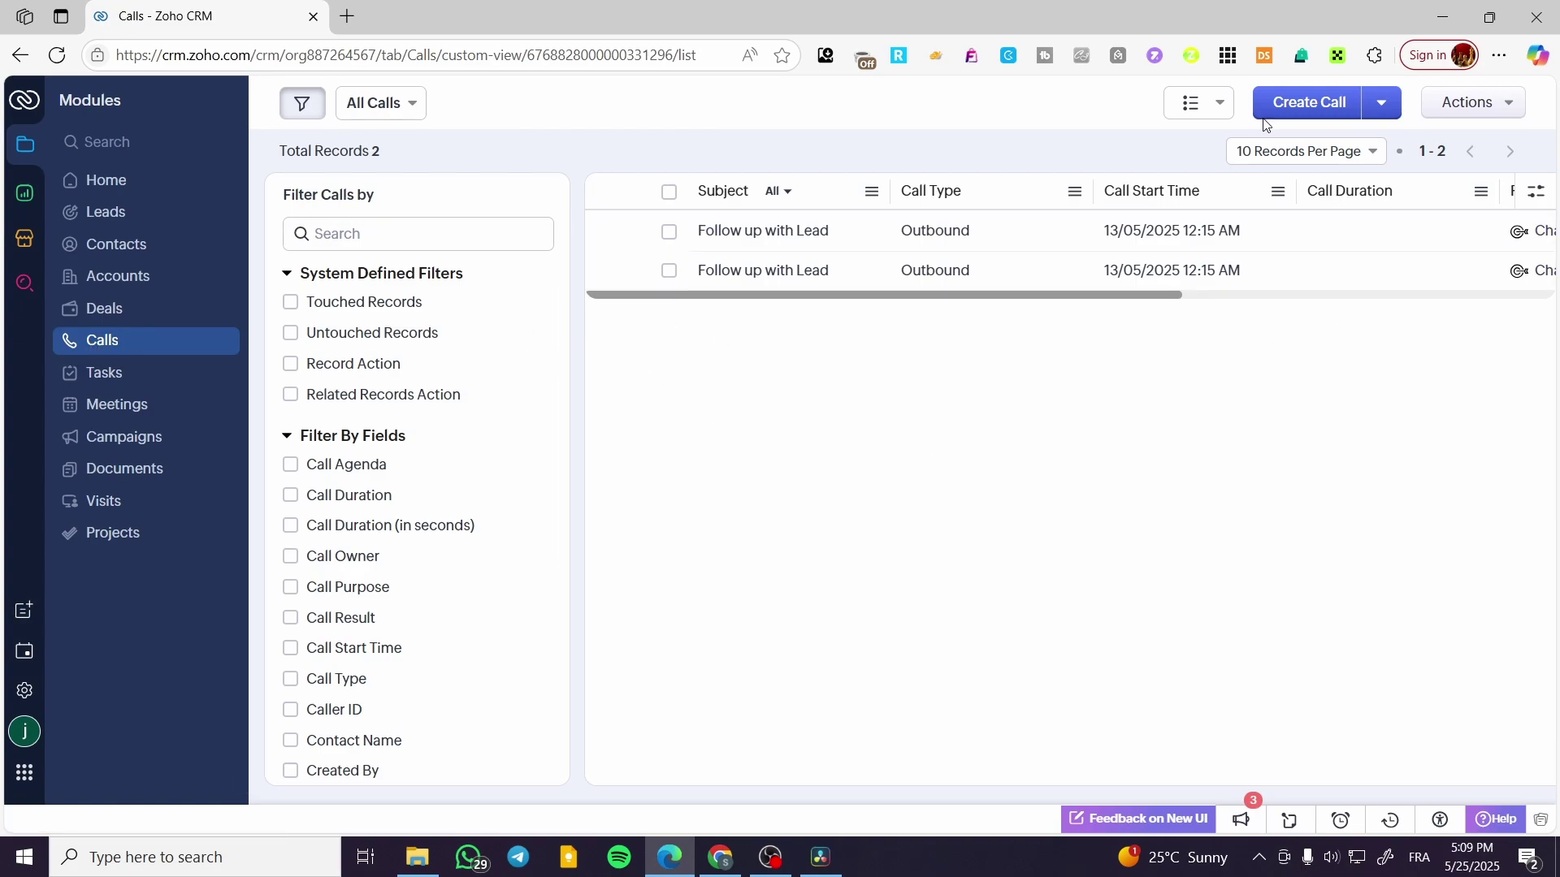
click(1382, 114)
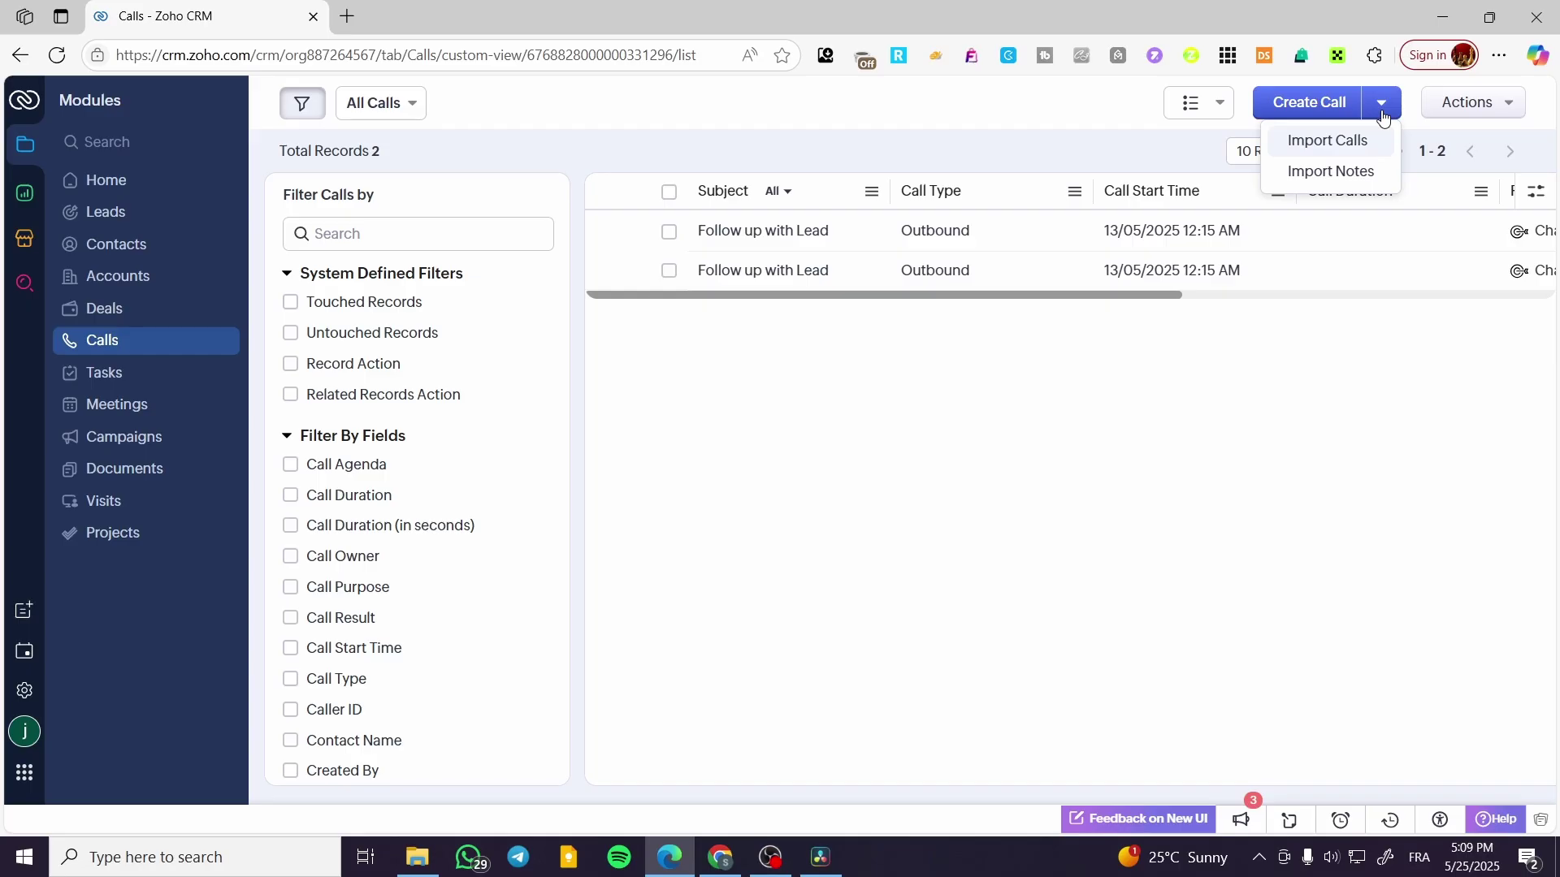
click(850, 102)
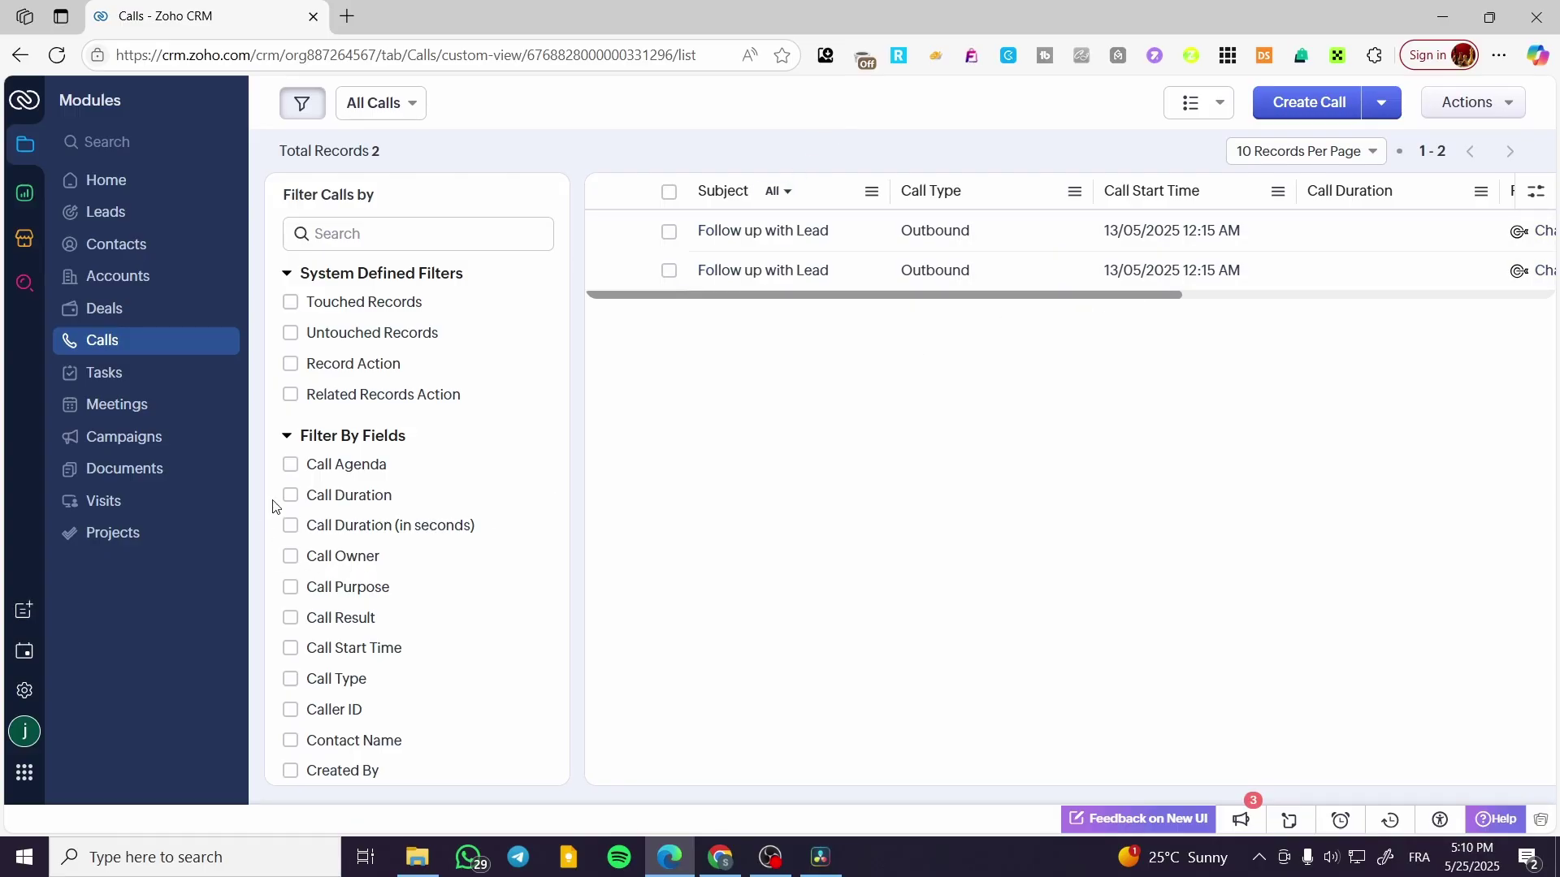
View the Tasks board by status and the list of all meetings in the Meetings module.
click(182, 373)
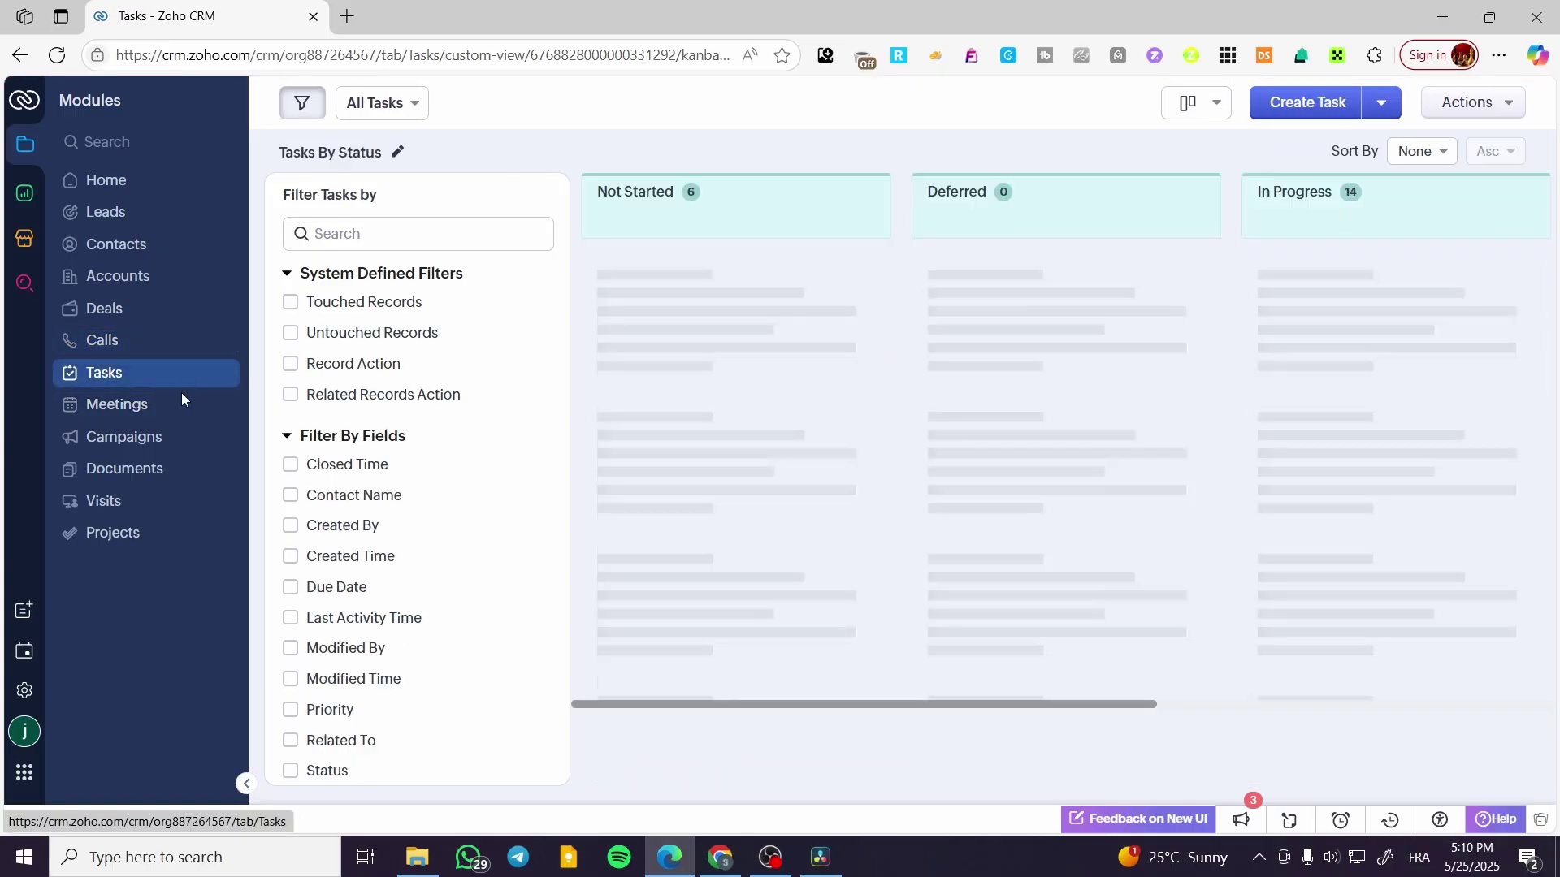
click(180, 406)
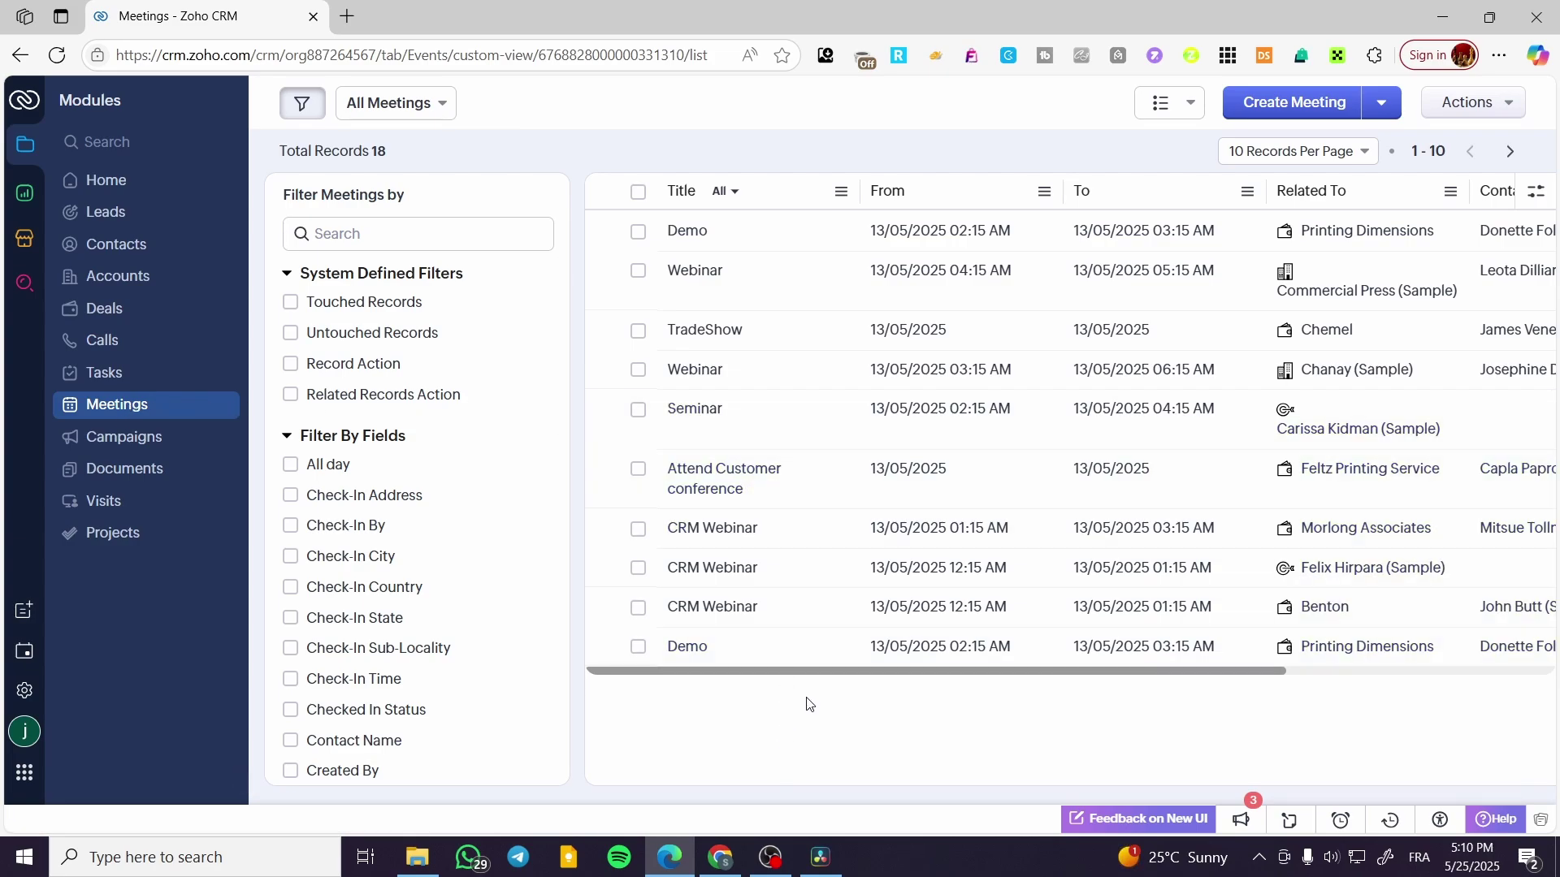
drag(839, 676, 621, 719)
View the Campaigns module with its blank campaign creation form, and the team folders in the Documents module.
click(178, 449)
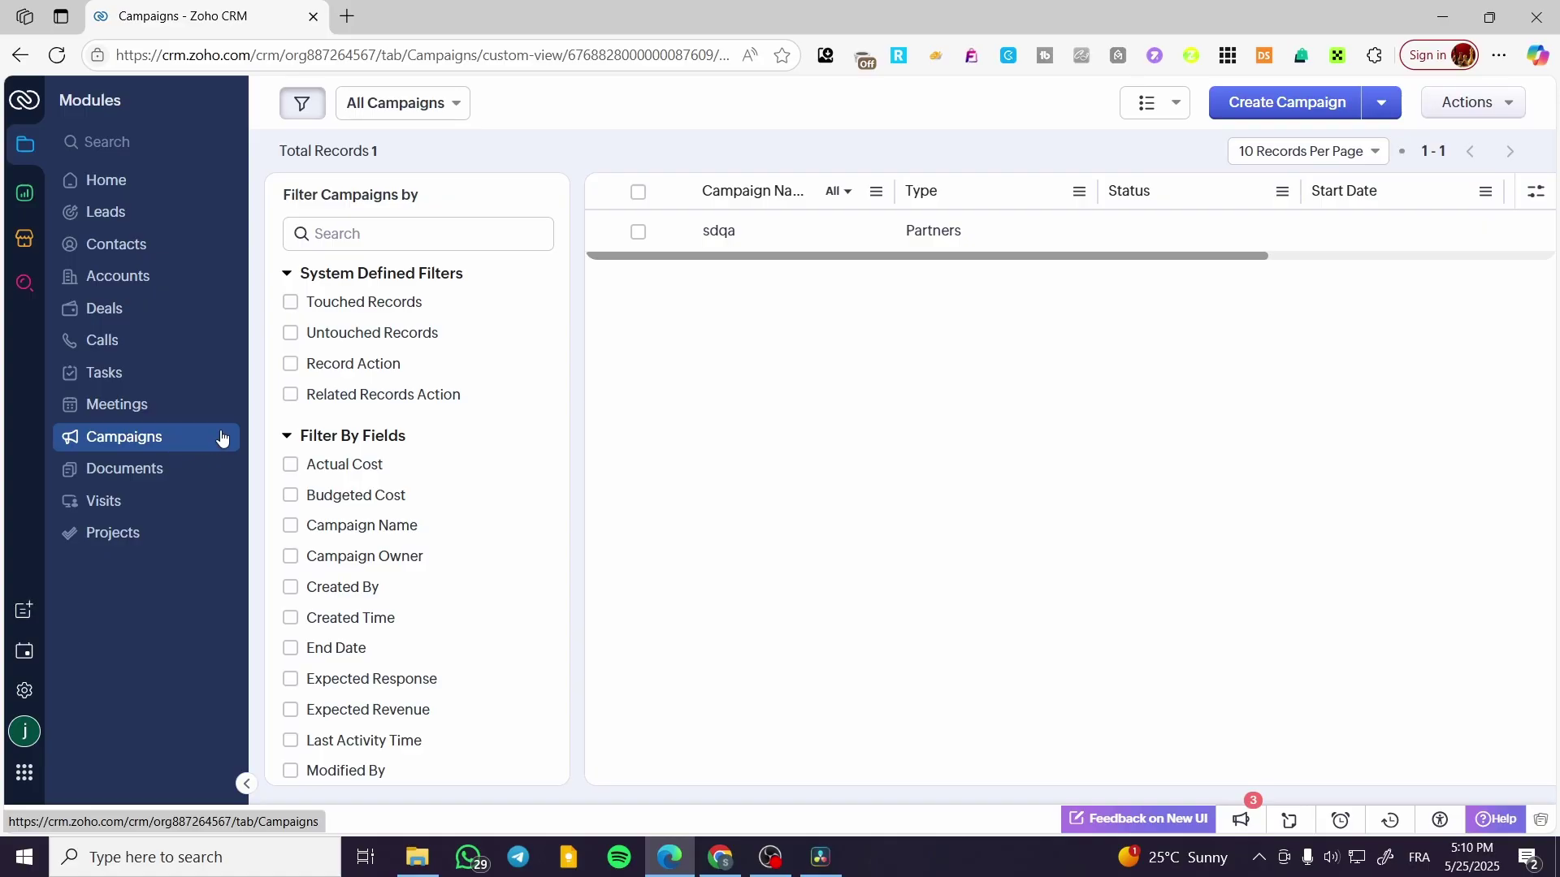
click(1279, 113)
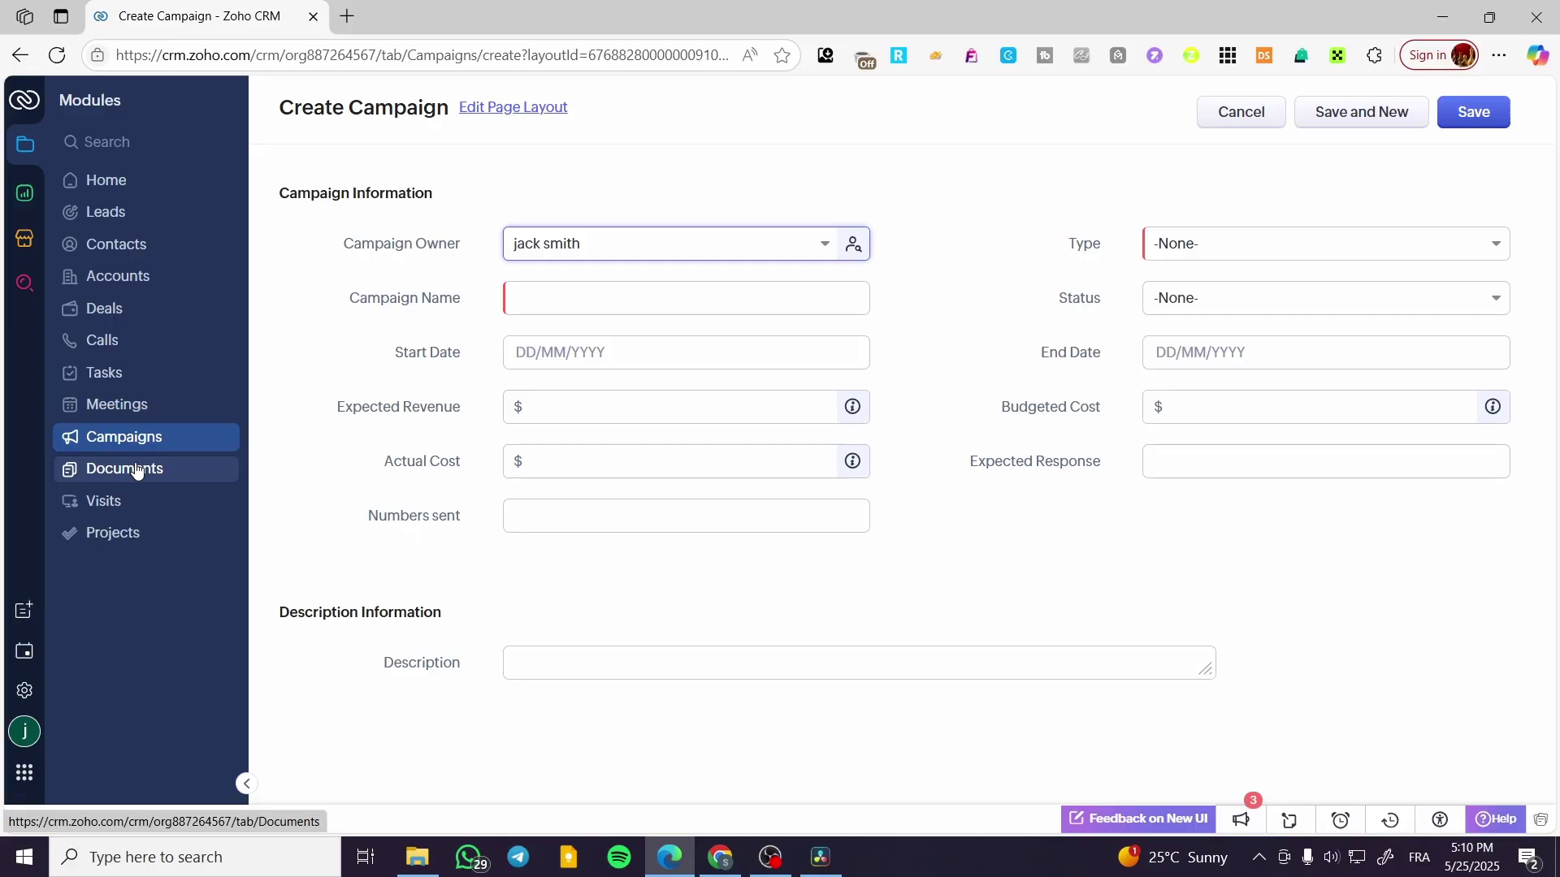
click(136, 469)
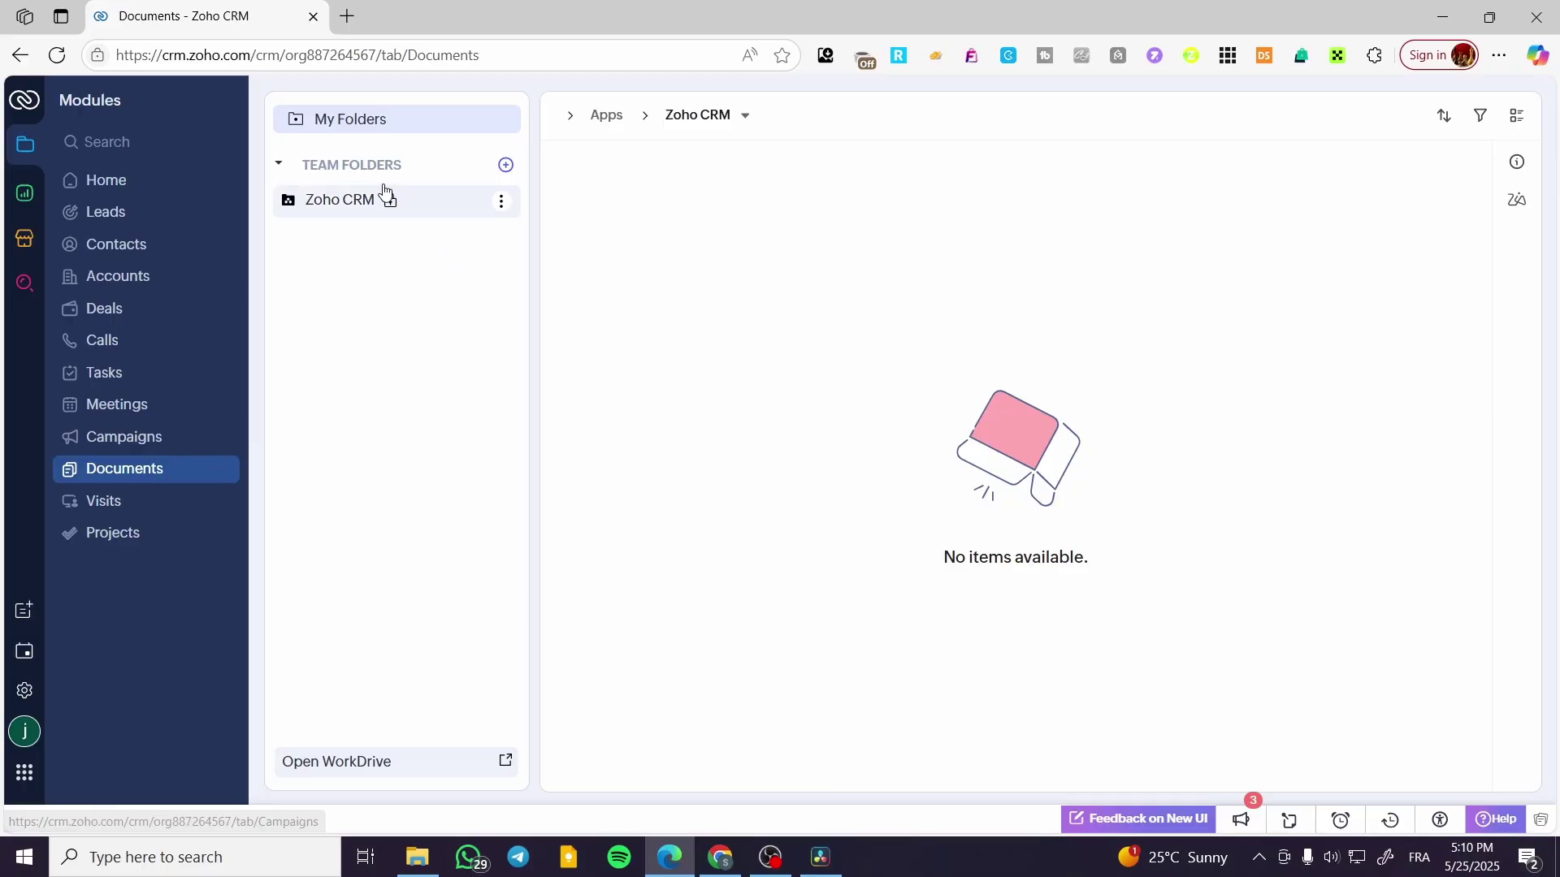
click(123, 449)
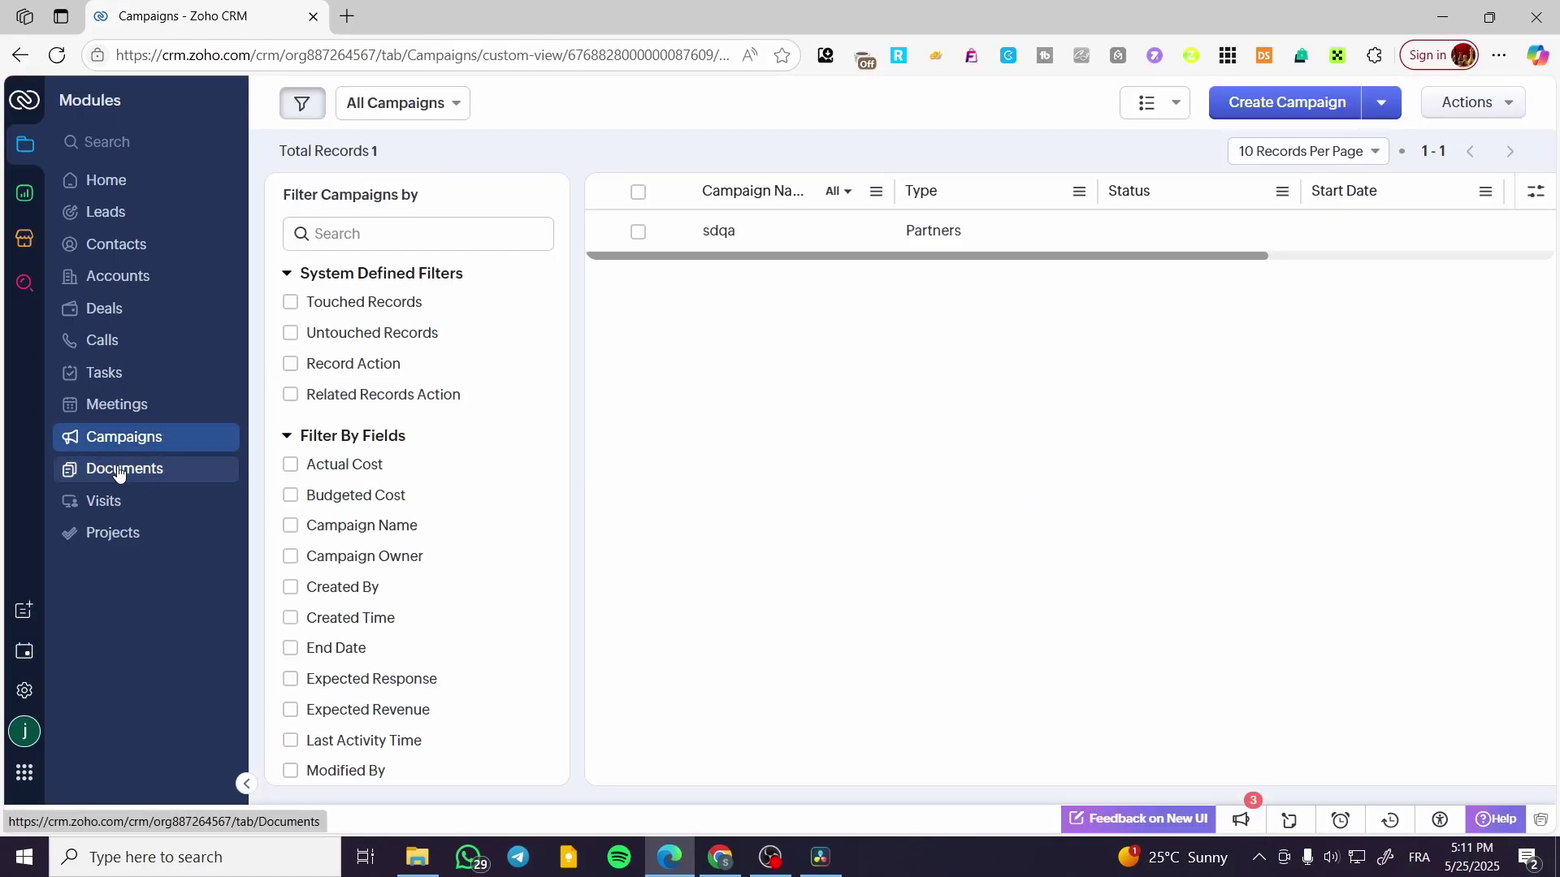
click(119, 471)
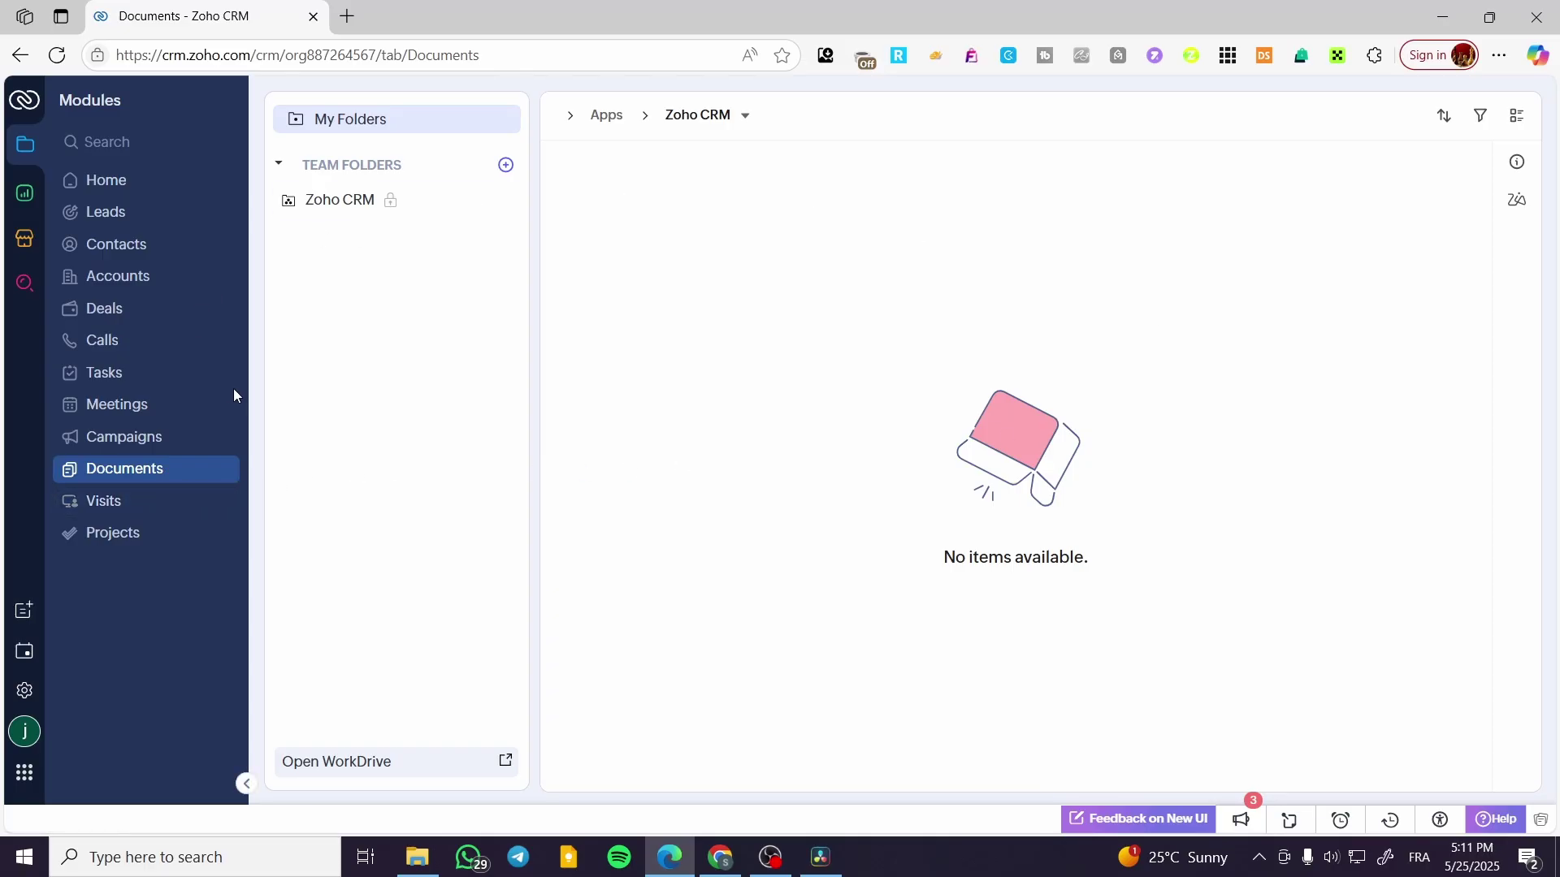
Examine the All Reports list and the report folders in the Reports section.
click(24, 193)
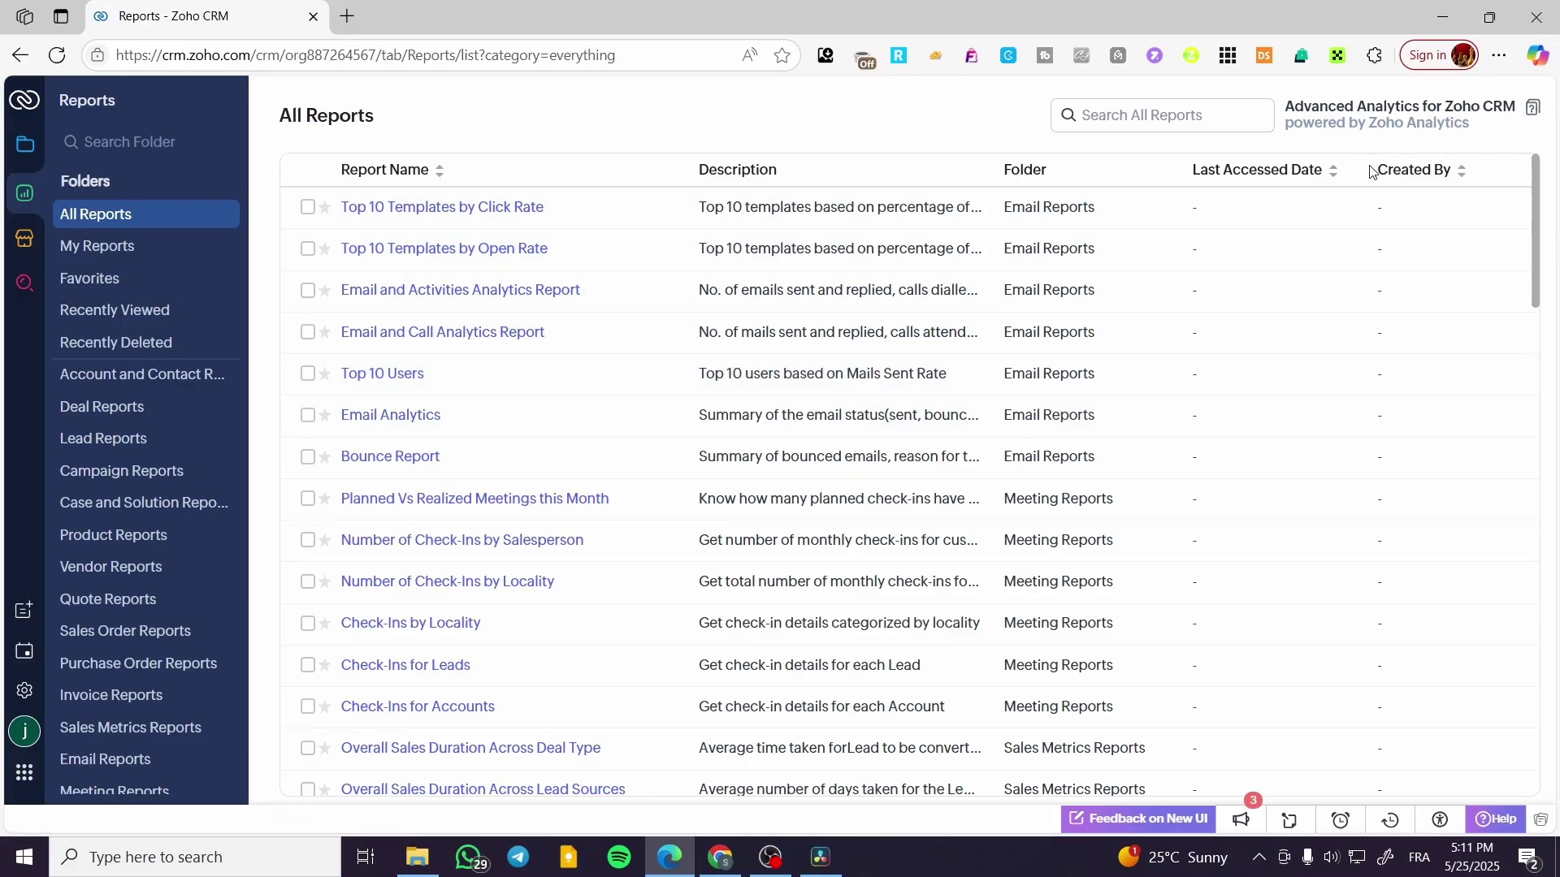
scroll(985, 471, down, 1)
scroll(974, 474, down, 14)
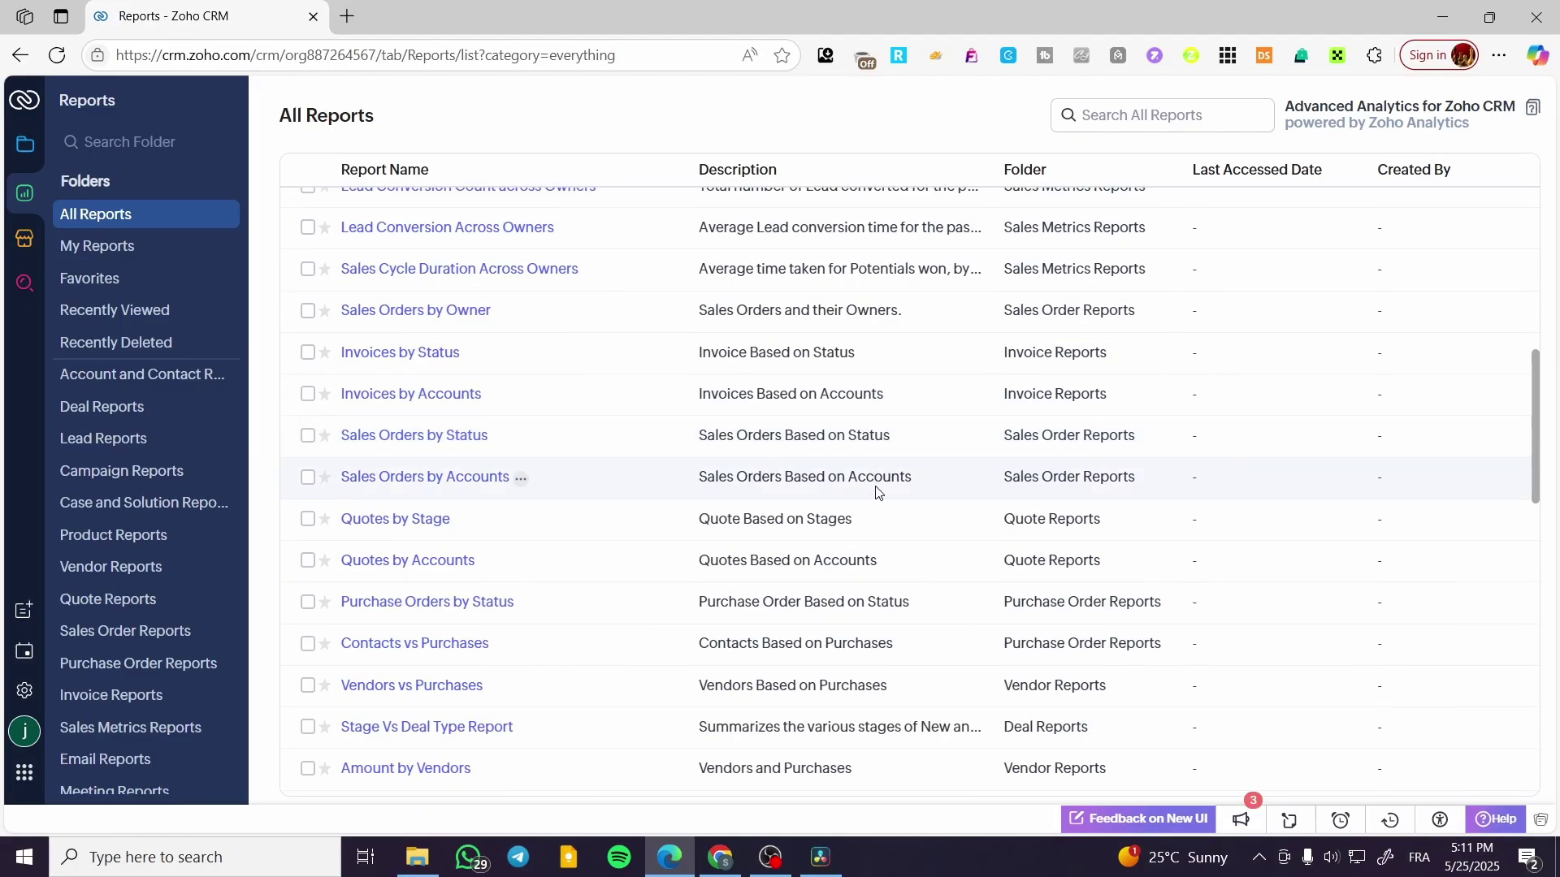
scroll(434, 316, up, 12)
scroll(371, 296, up, 4)
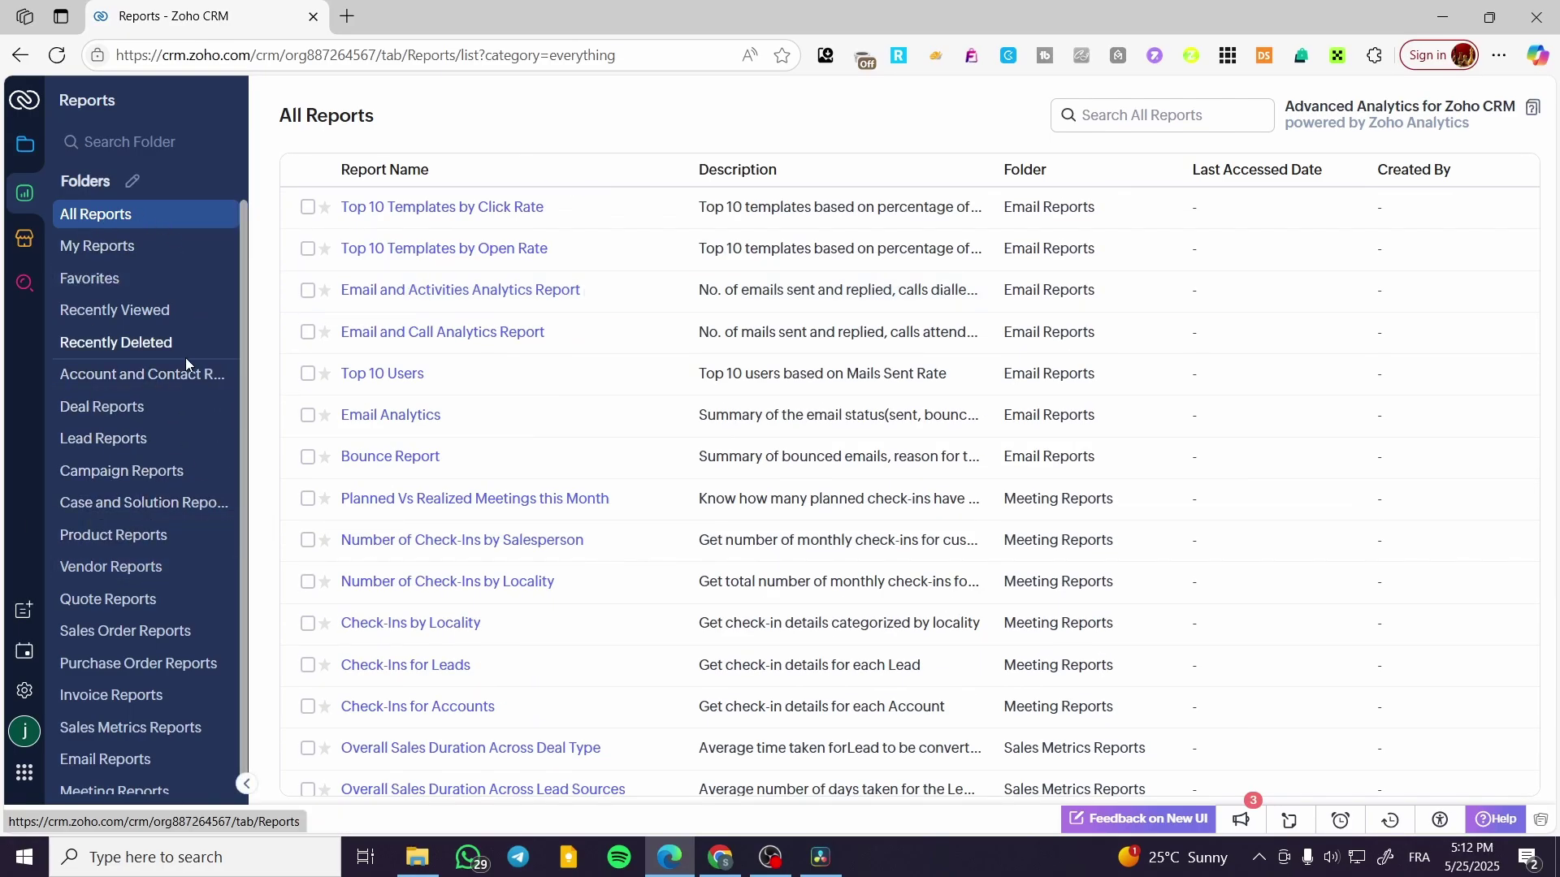
scroll(191, 390, down, 1)
scroll(163, 427, up, 1)
Return to the Home page of the modules and check the sticky notes and activity reminders, closing both.
click(22, 147)
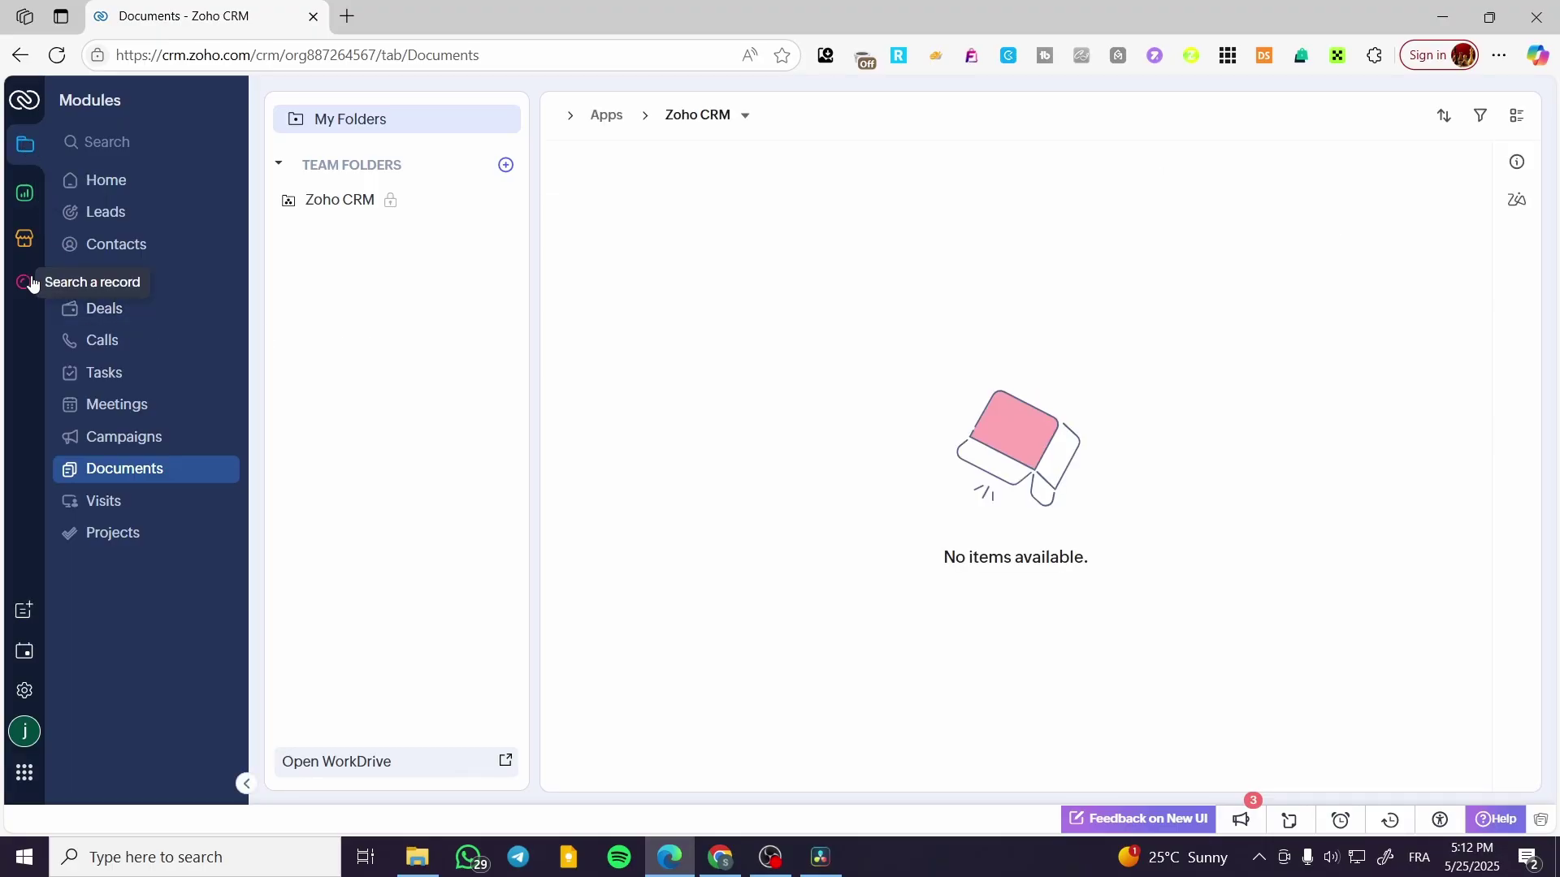
click(108, 178)
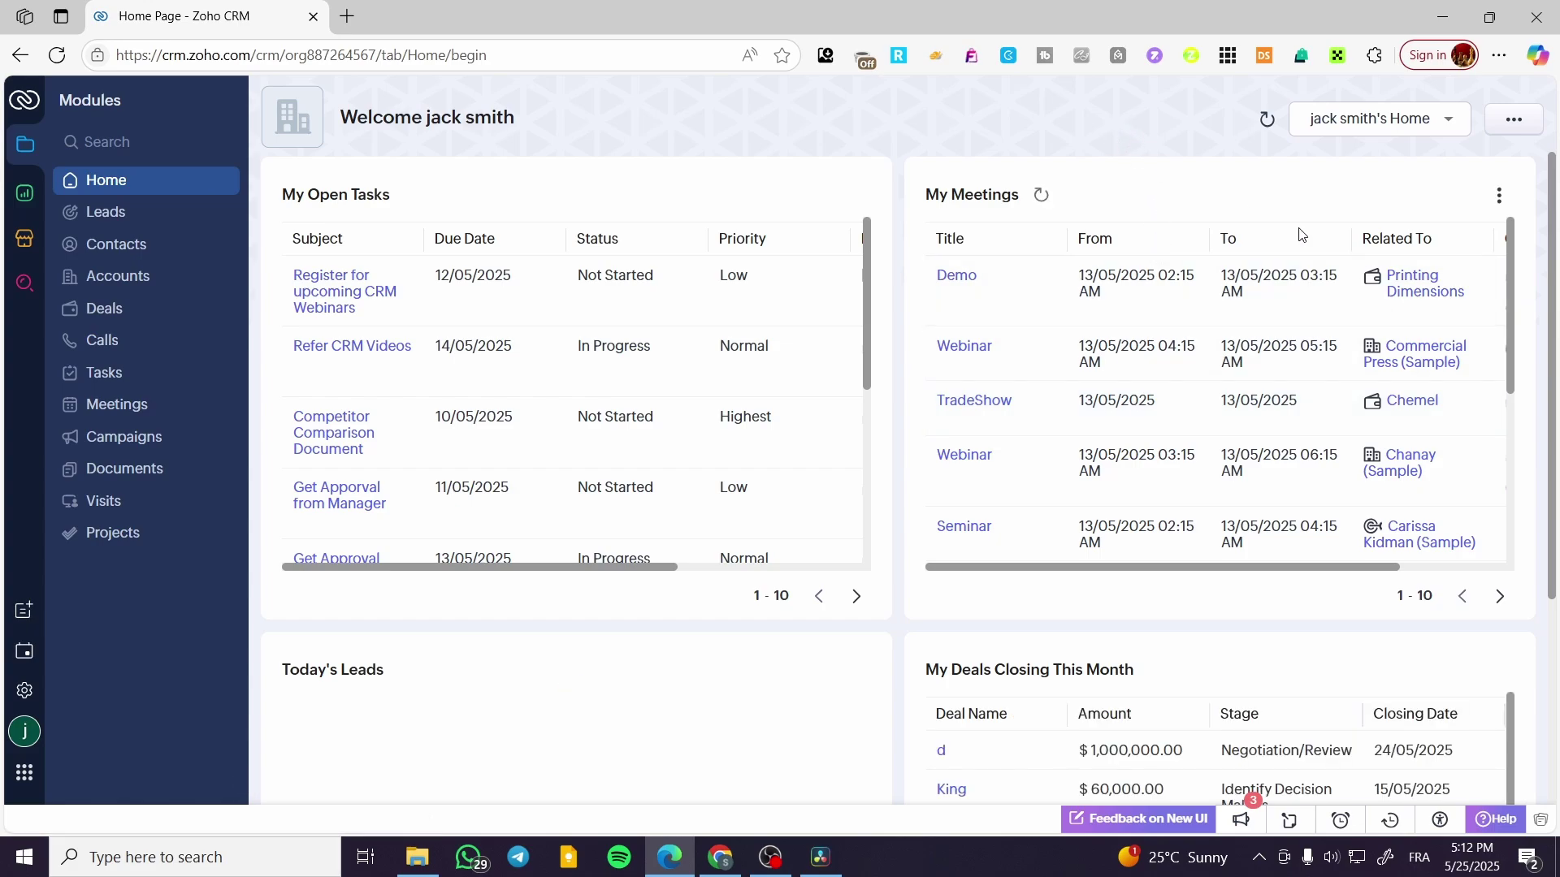
click(1290, 822)
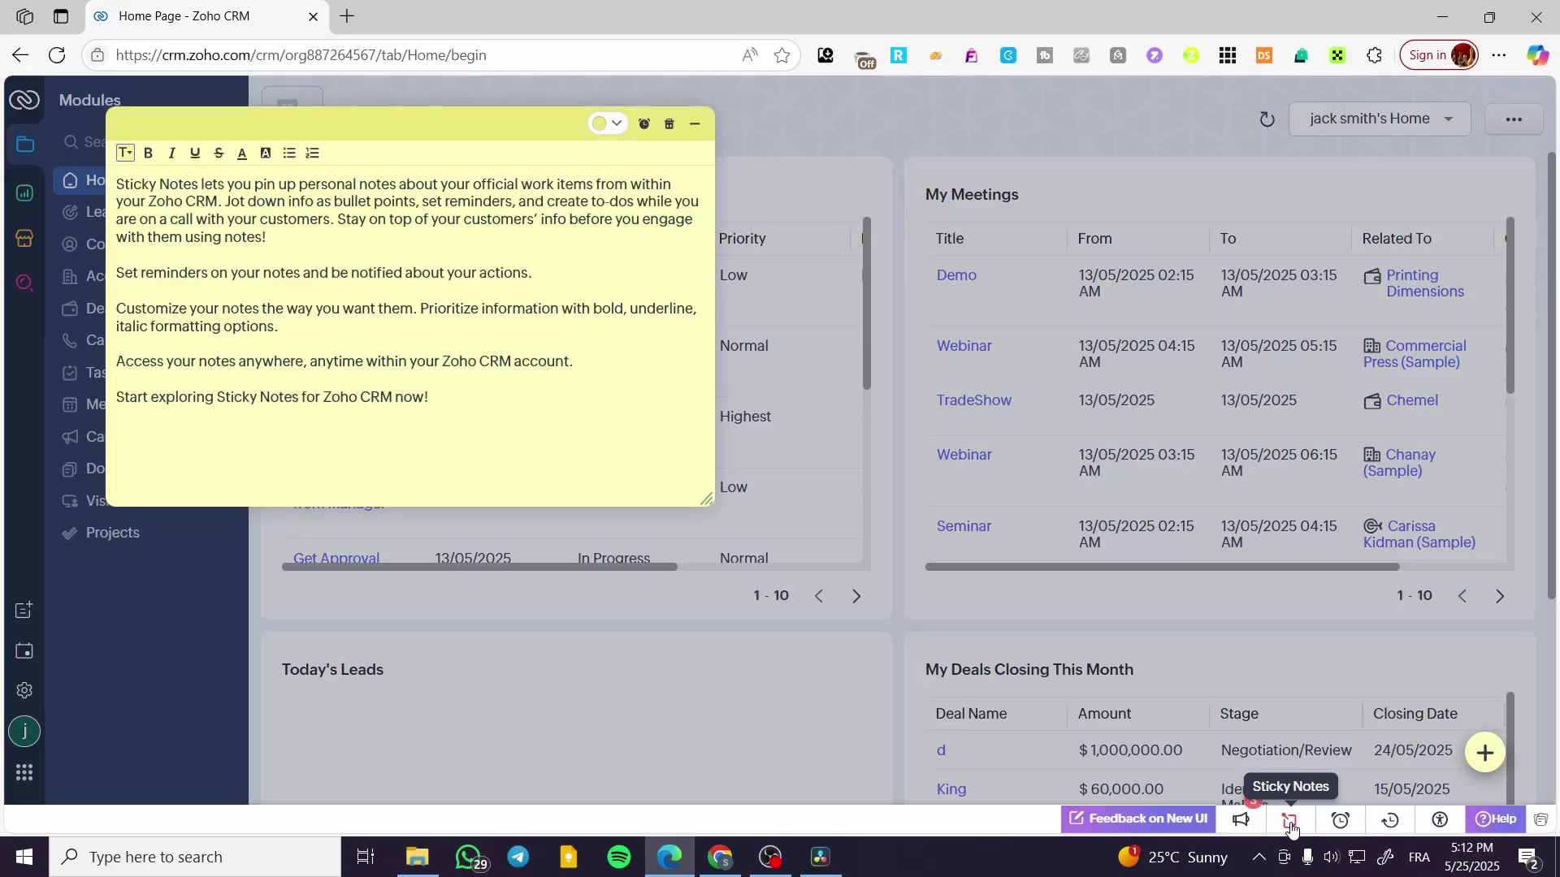
click(695, 124)
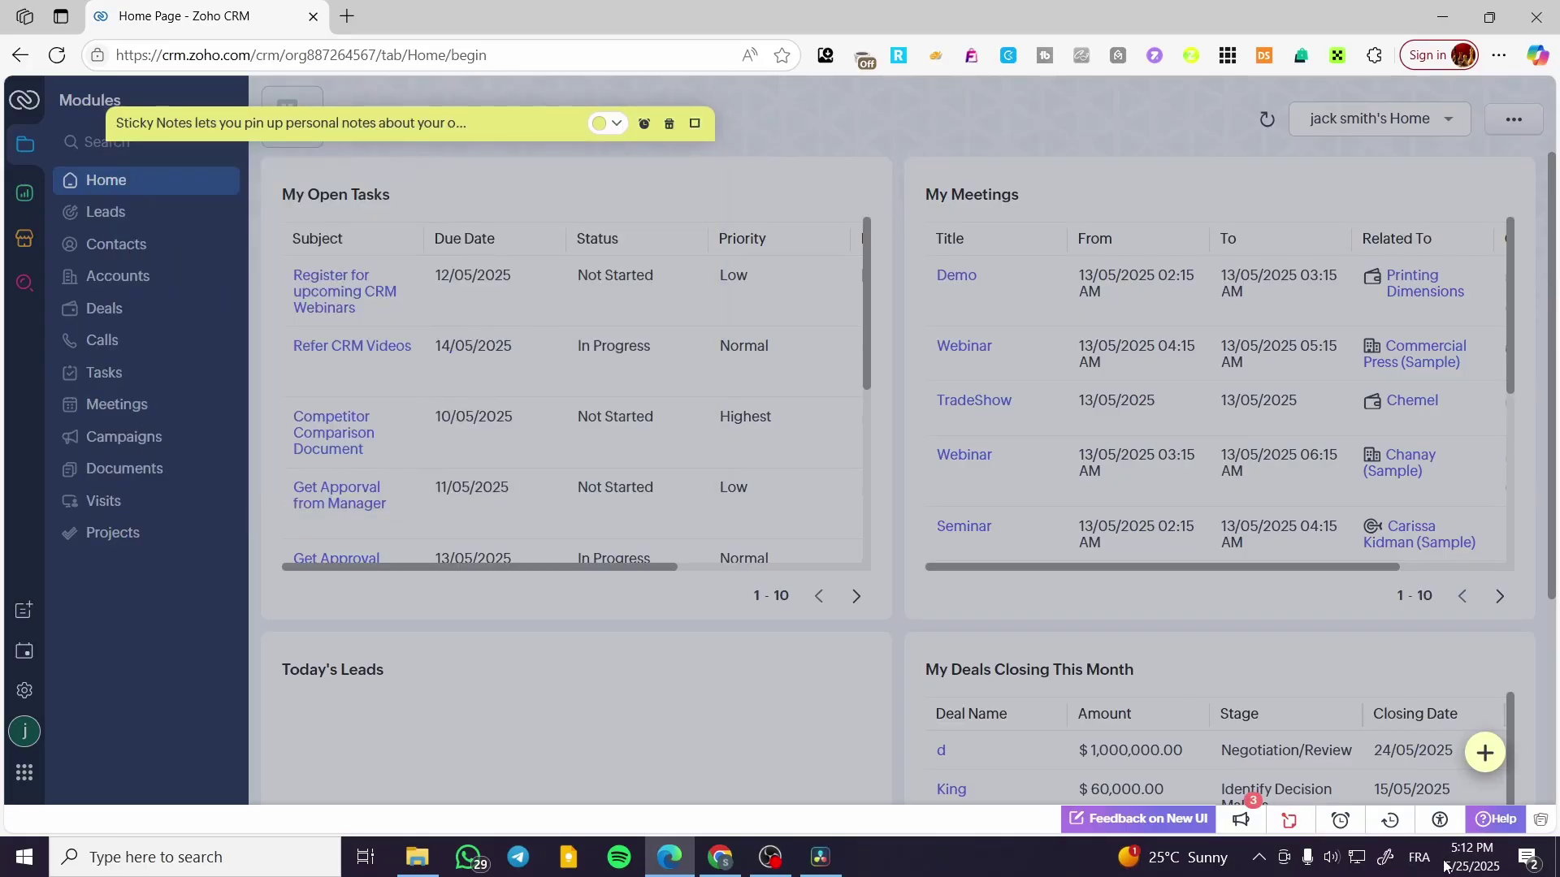
click(1038, 502)
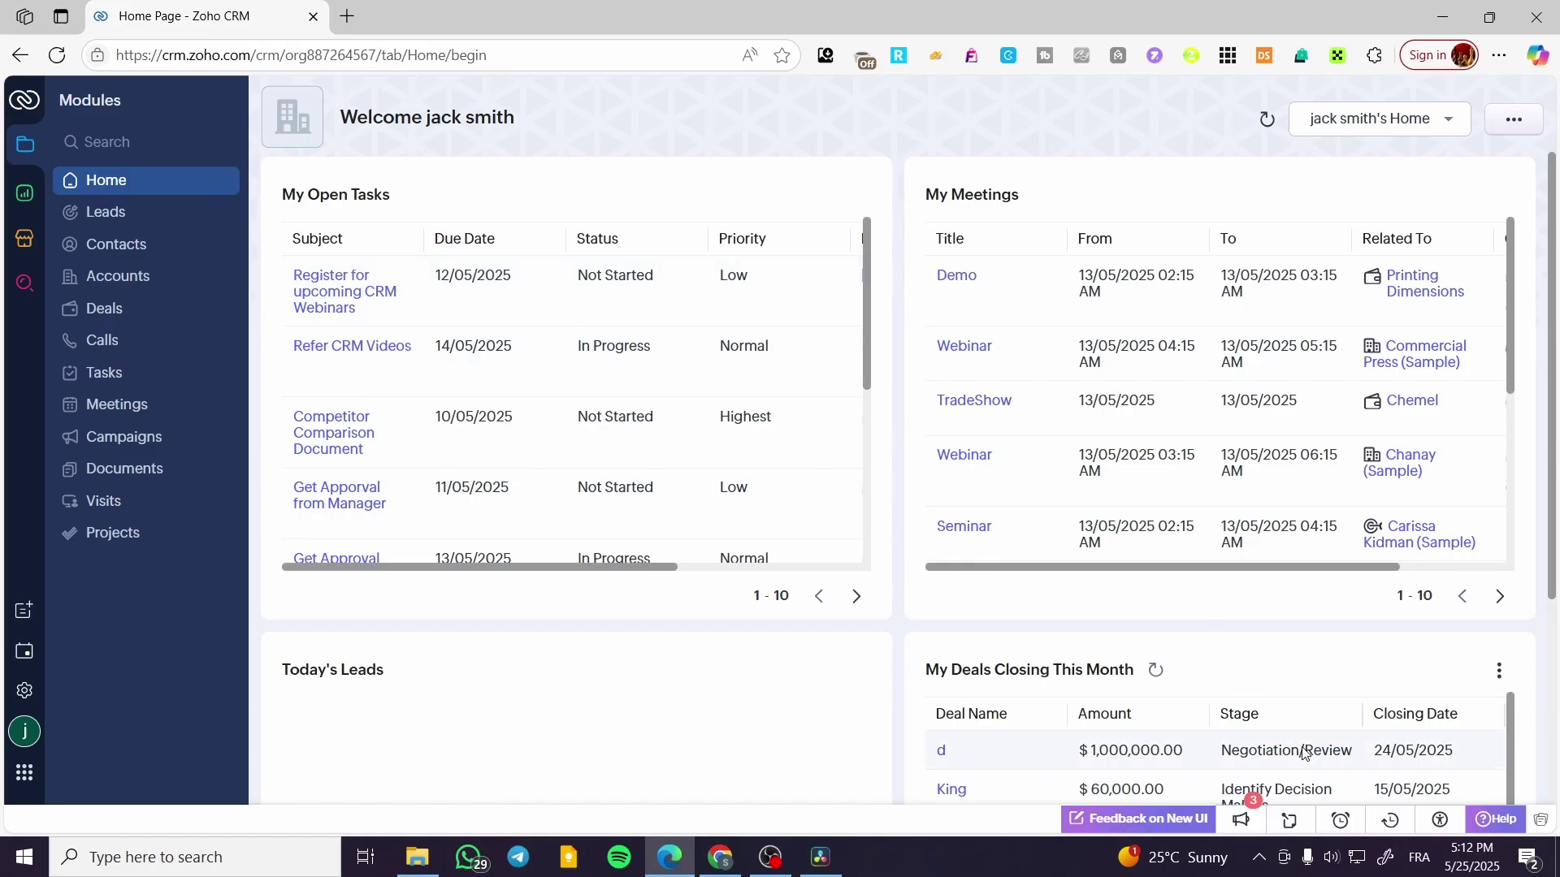
click(1339, 822)
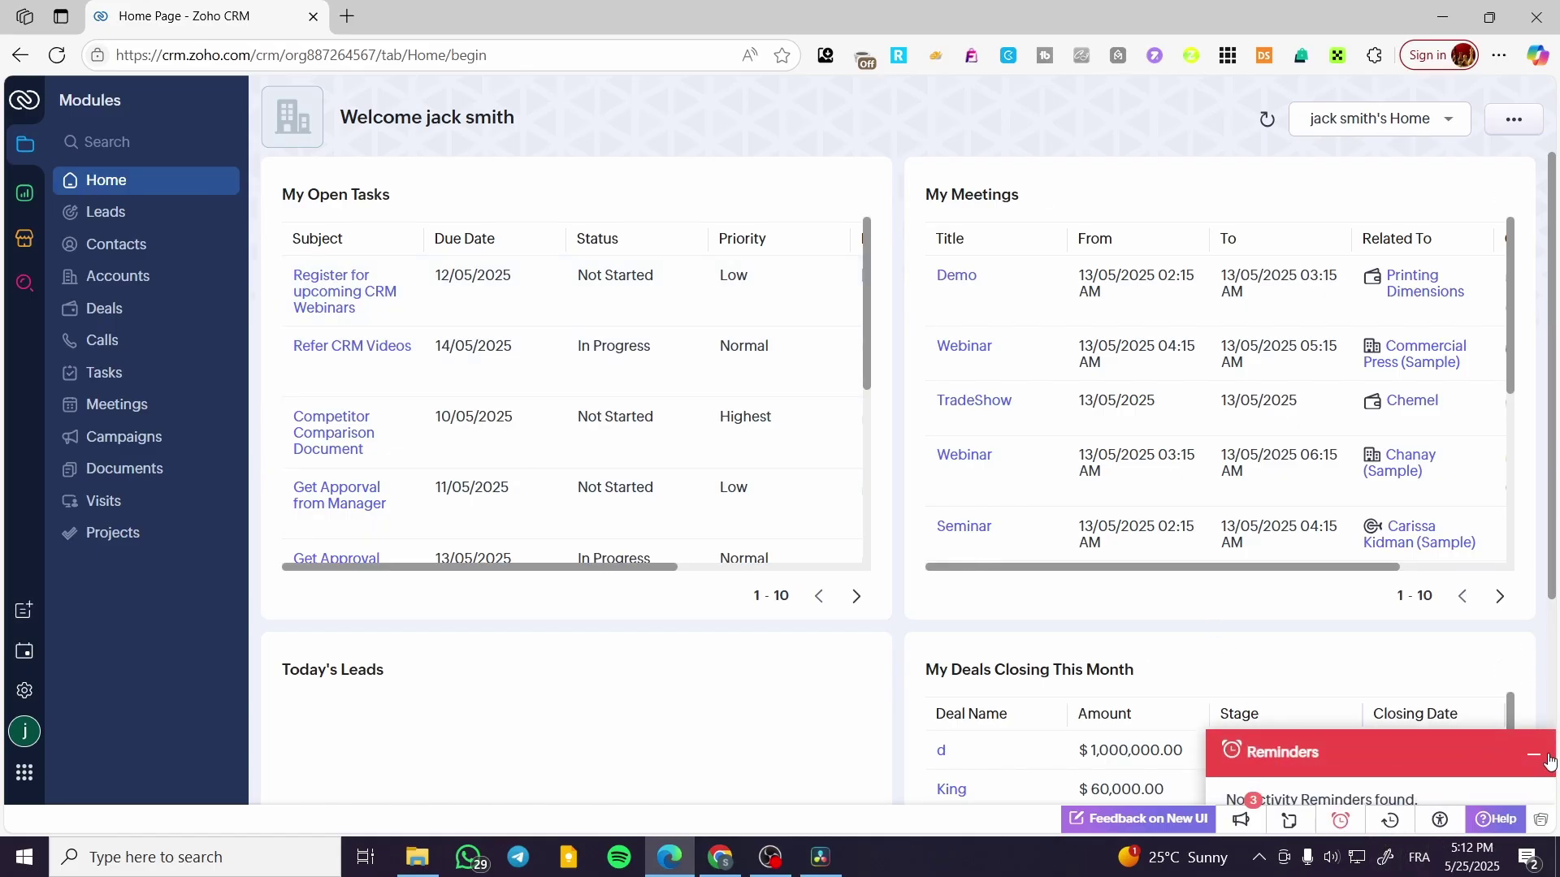
click(1340, 821)
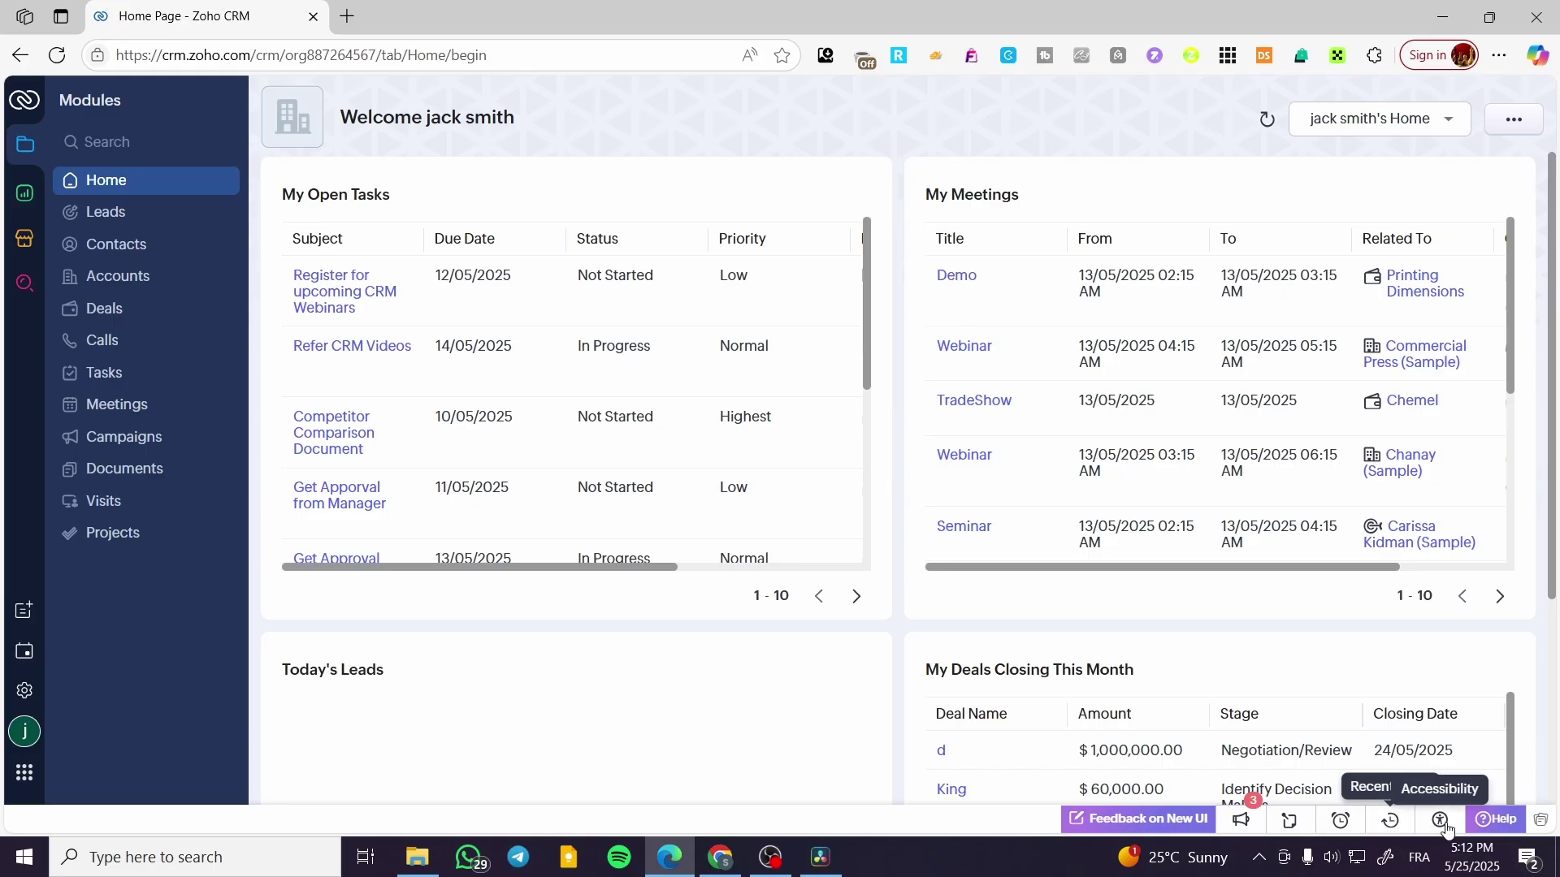